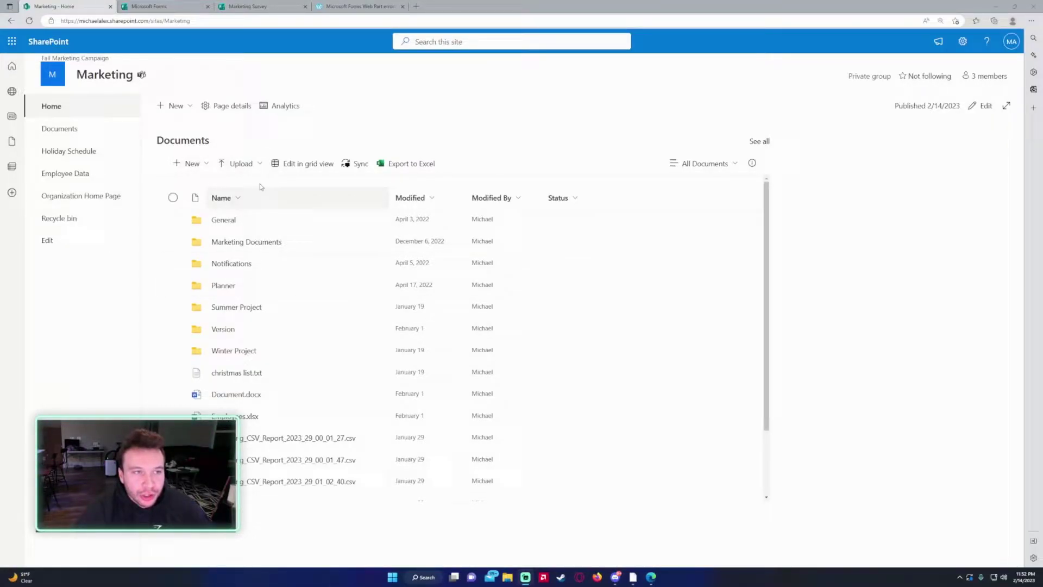
- Look over the Marketing Survey questions at 125% zoom, then go back to the Marketing site home page
click(234, 6)
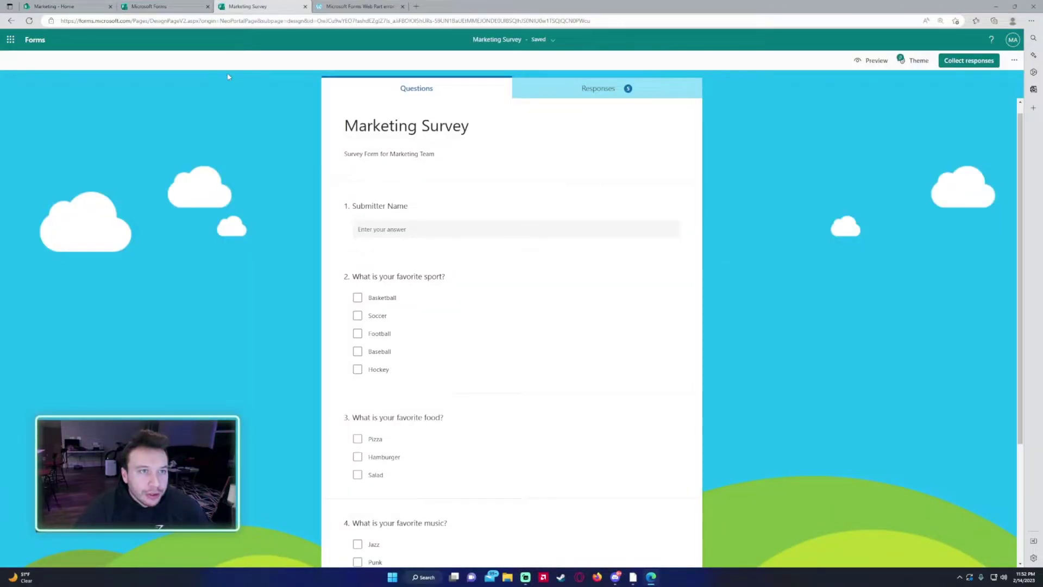
key(ctrl+plus)
key(ctrl+plus)
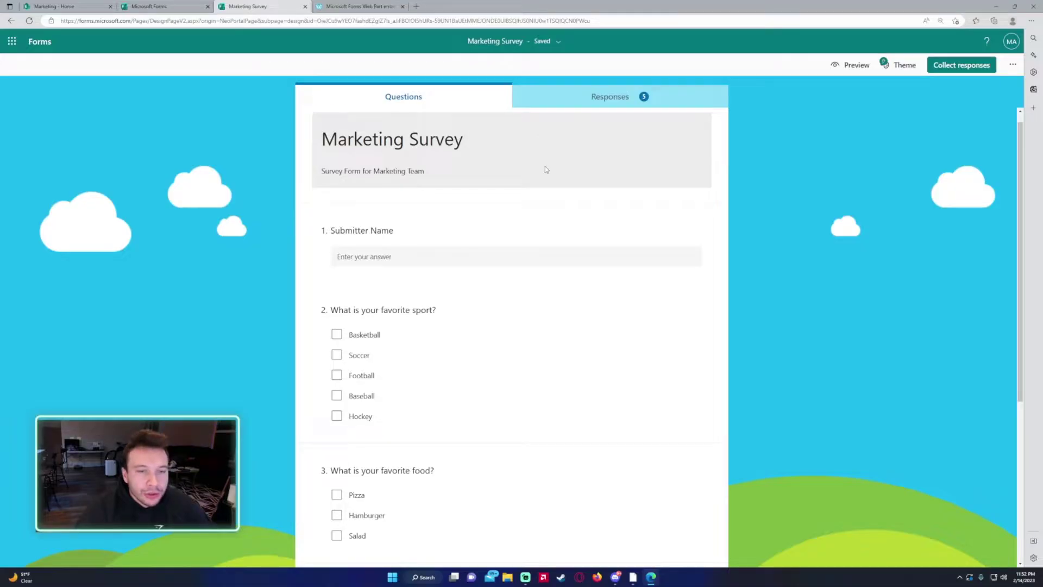
scroll(546, 170, down, 5)
scroll(442, 373, up, 5)
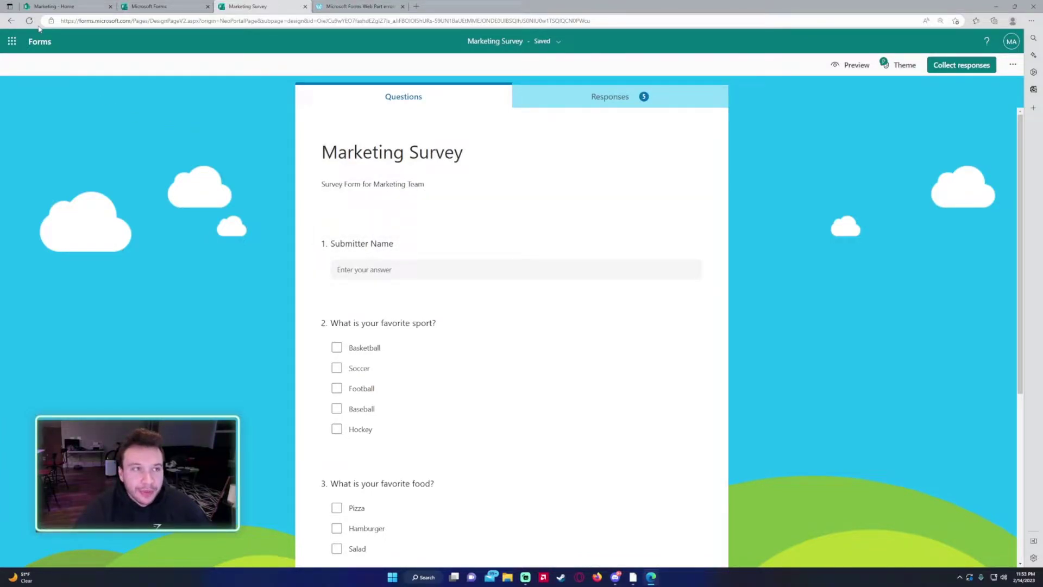
click(53, 5)
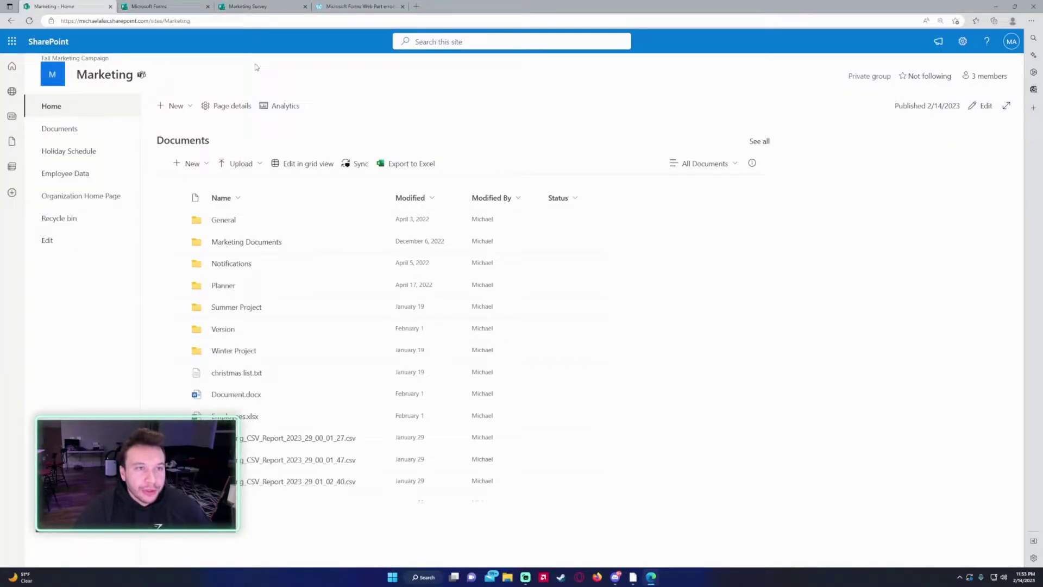
click(248, 7)
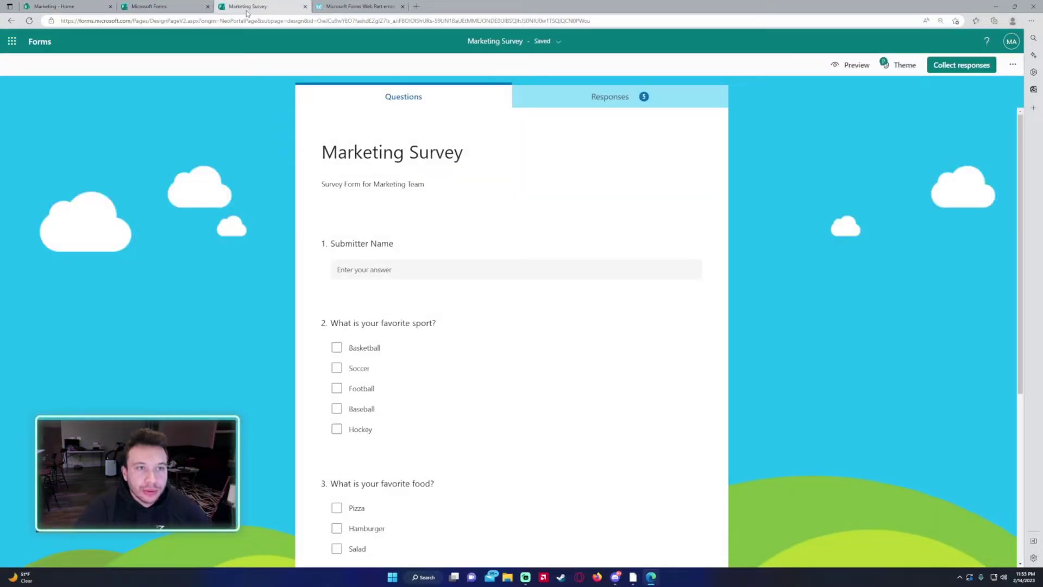
click(84, 4)
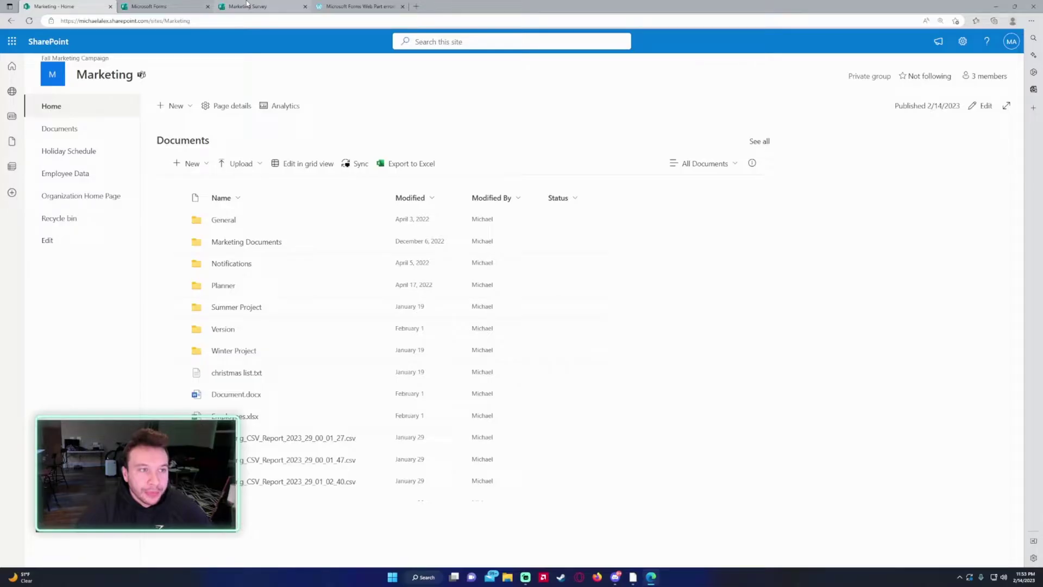
- Add a new navigation link below Organization Home Page with display name 'Marketing Survey Form'
click(49, 243)
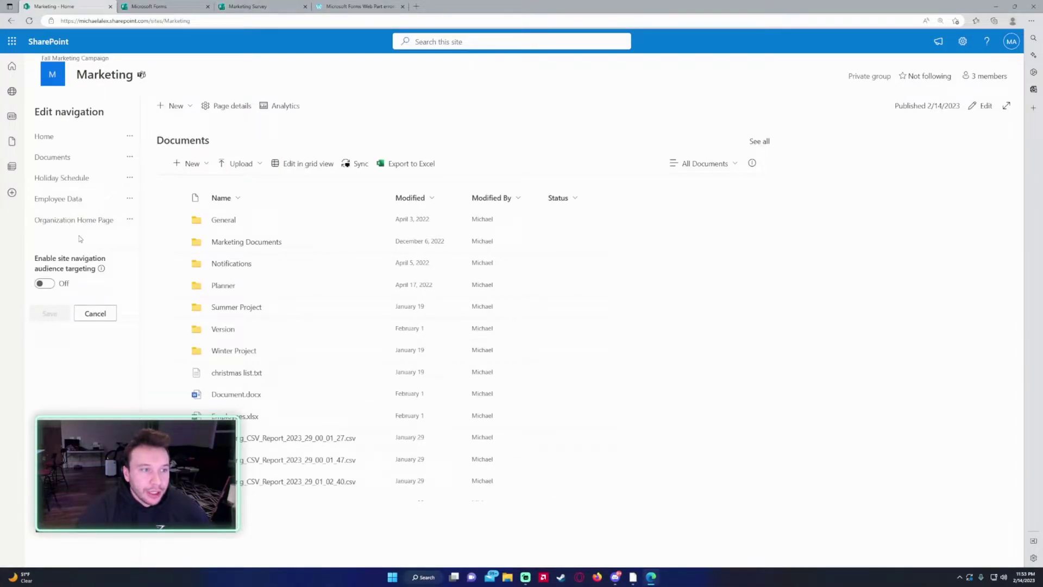
mouse_move(81, 230)
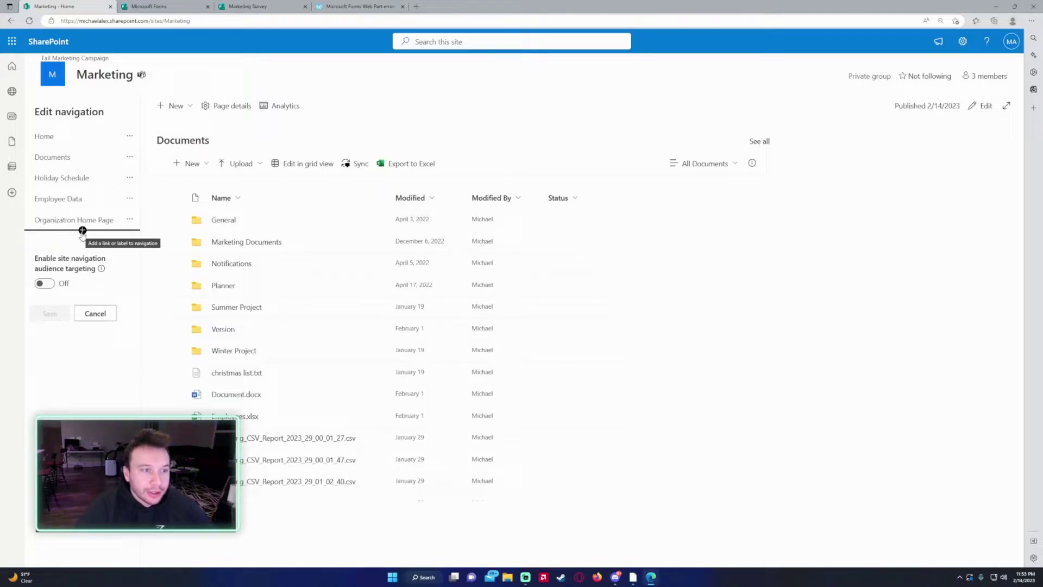
click(82, 231)
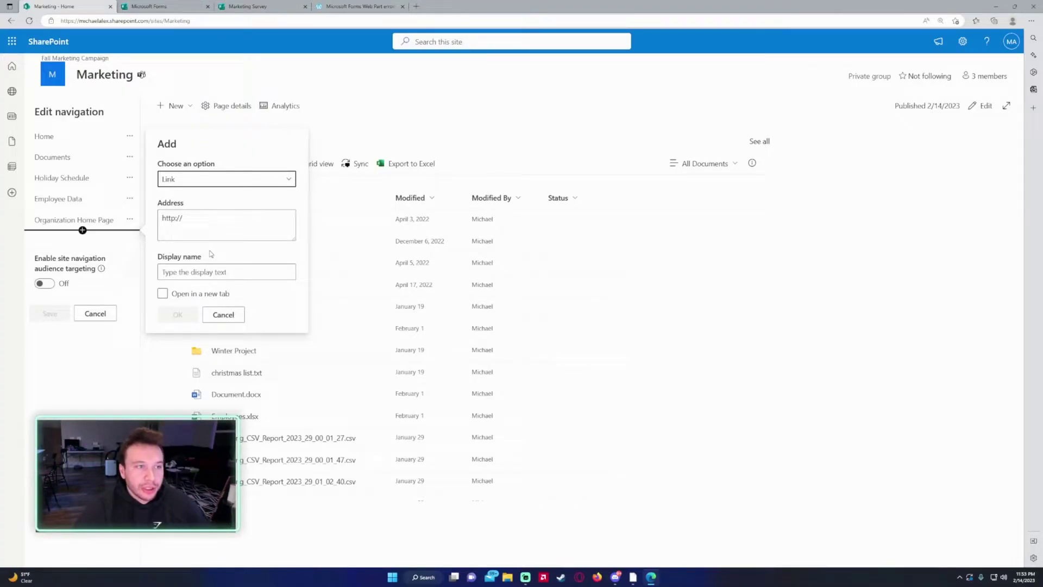
click(205, 272)
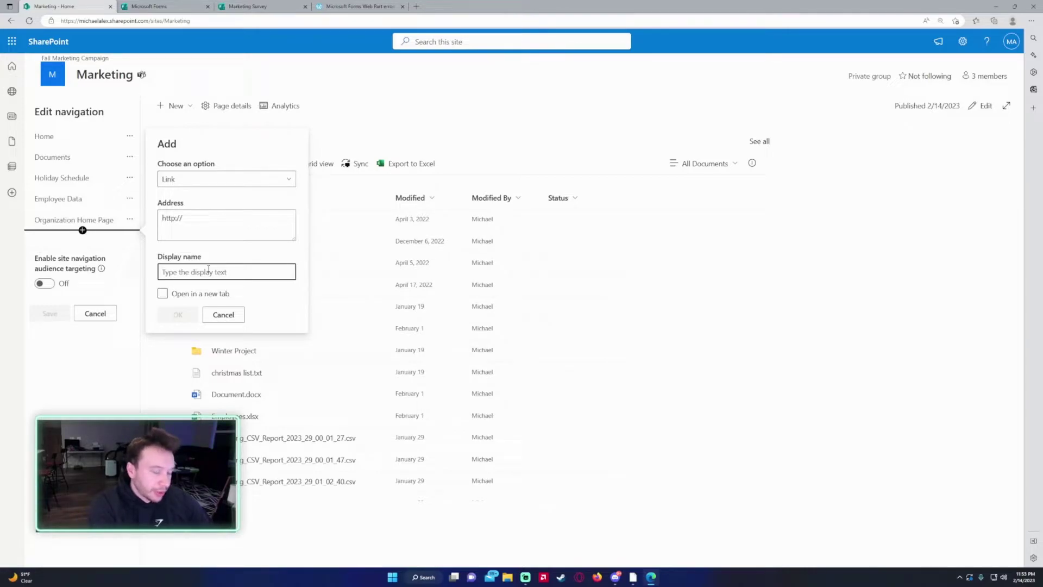
text(cark)
key(ctrl+a)
text(M)
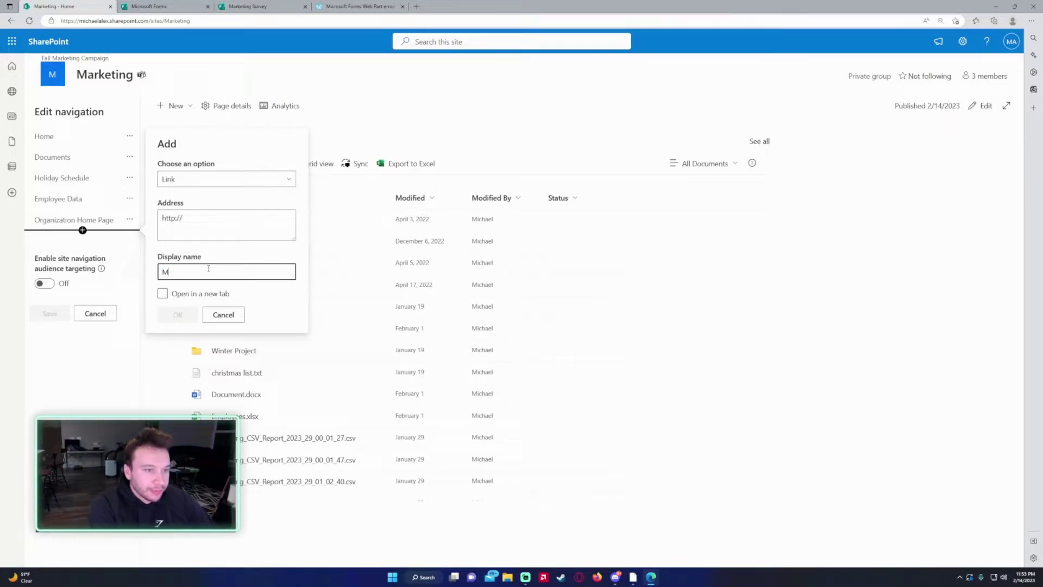
text(arketing Sur)
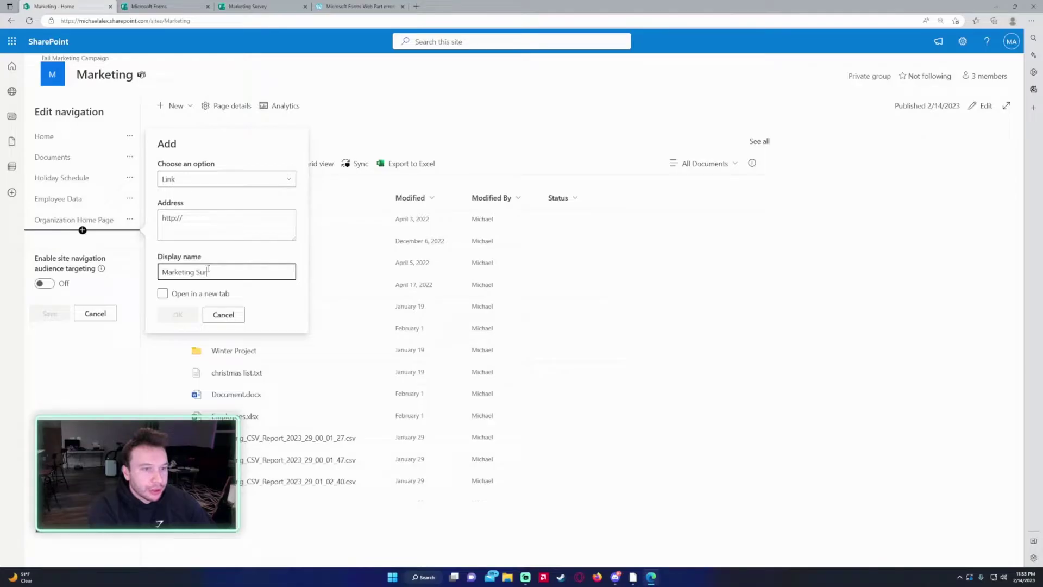
text(vey Form)
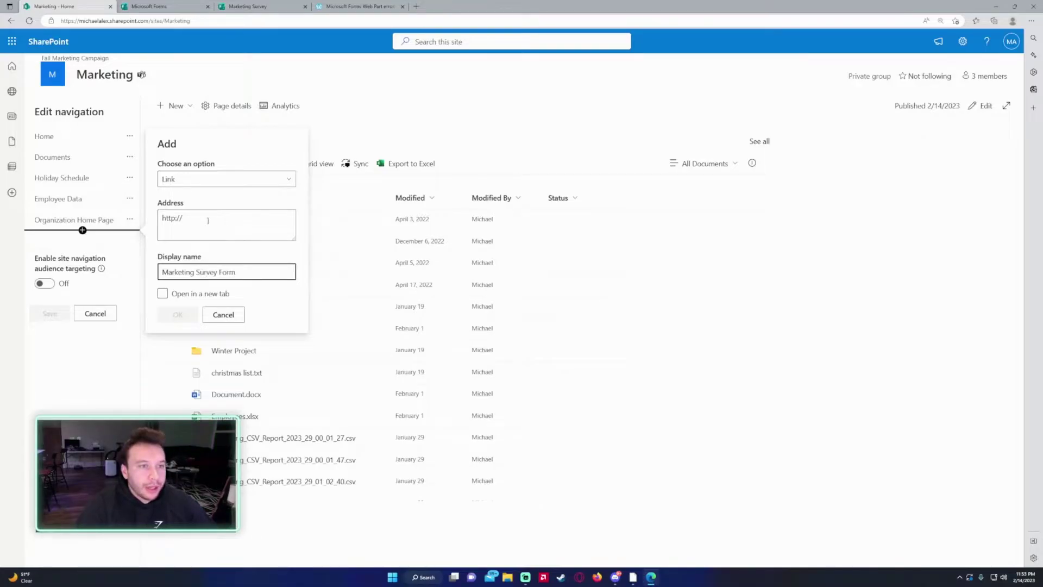
- Set the link's address to the survey's copied response link, opening in a new tab, and confirm
click(269, 5)
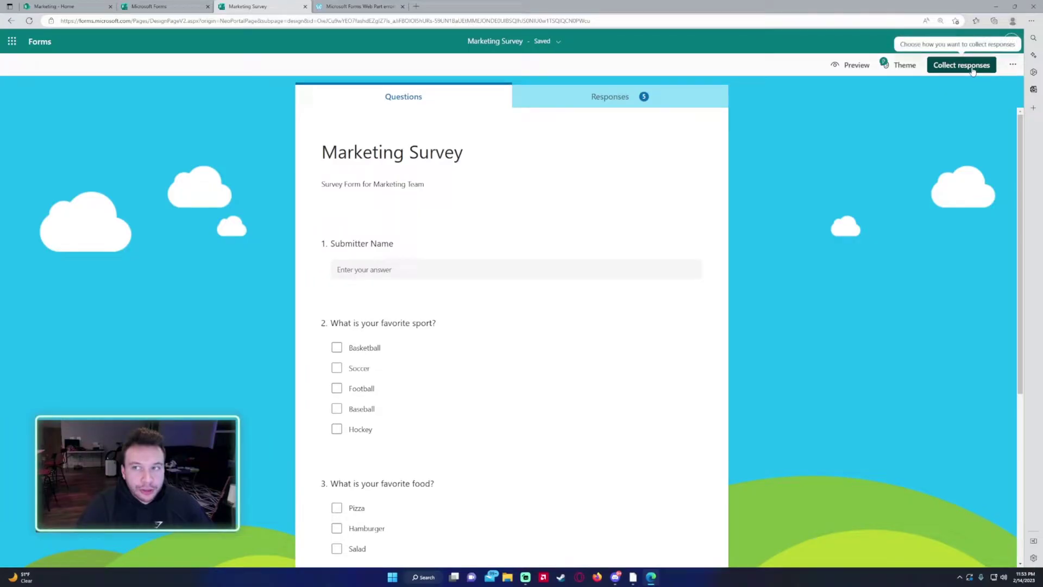
click(972, 69)
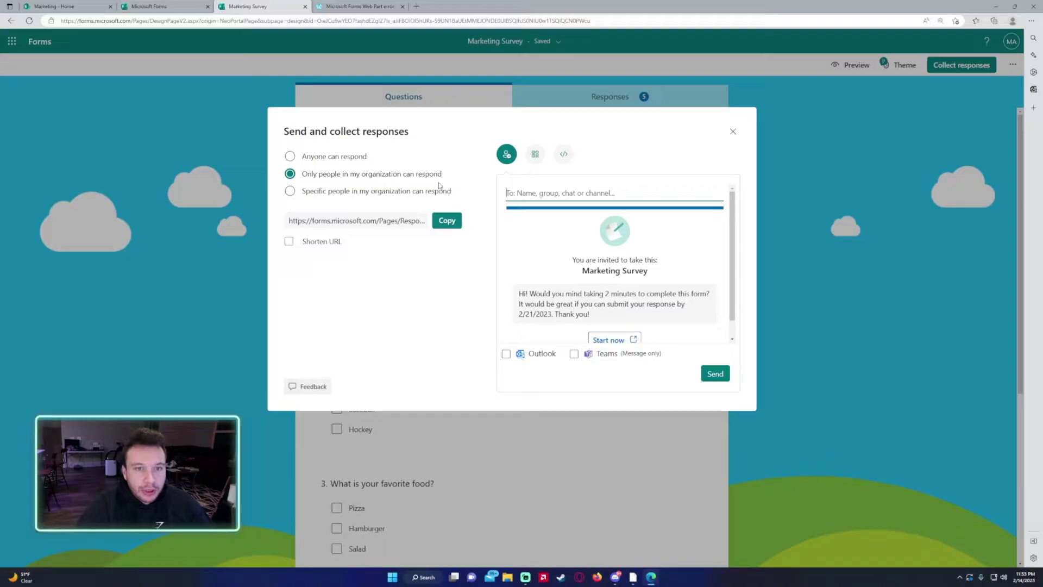
click(446, 220)
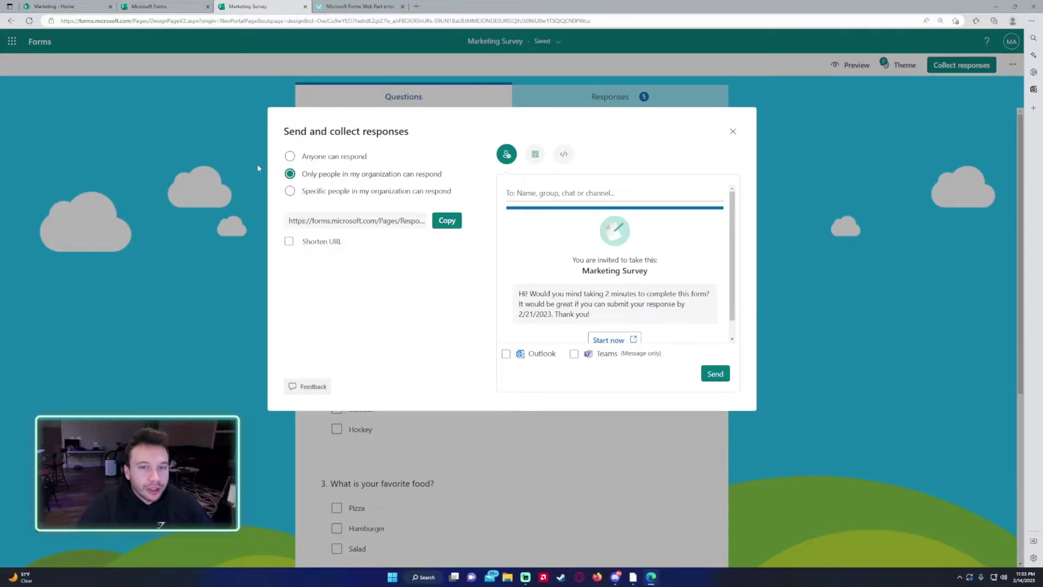
click(49, 6)
click(207, 222)
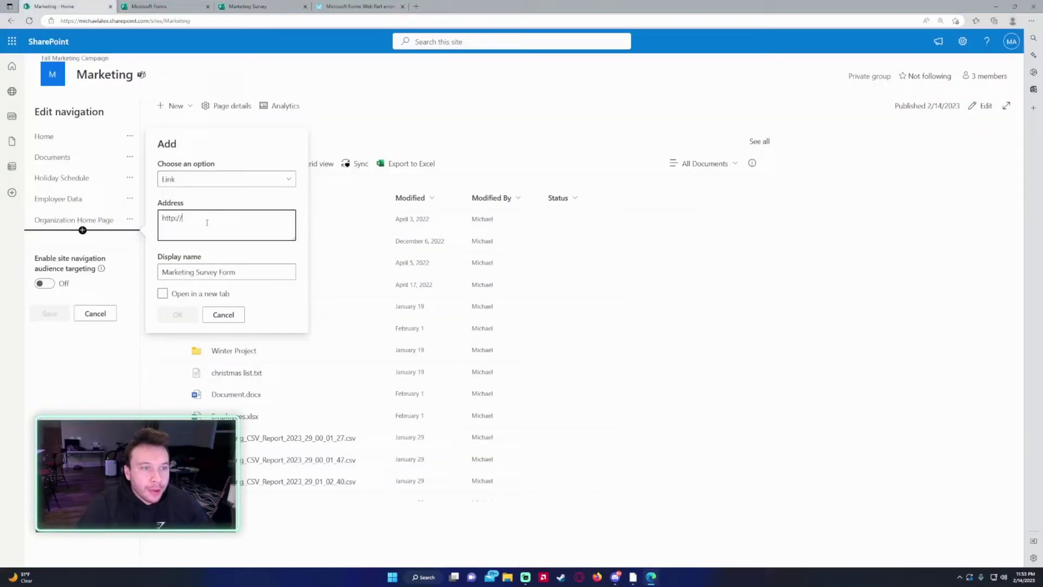
key(ctrl+v)
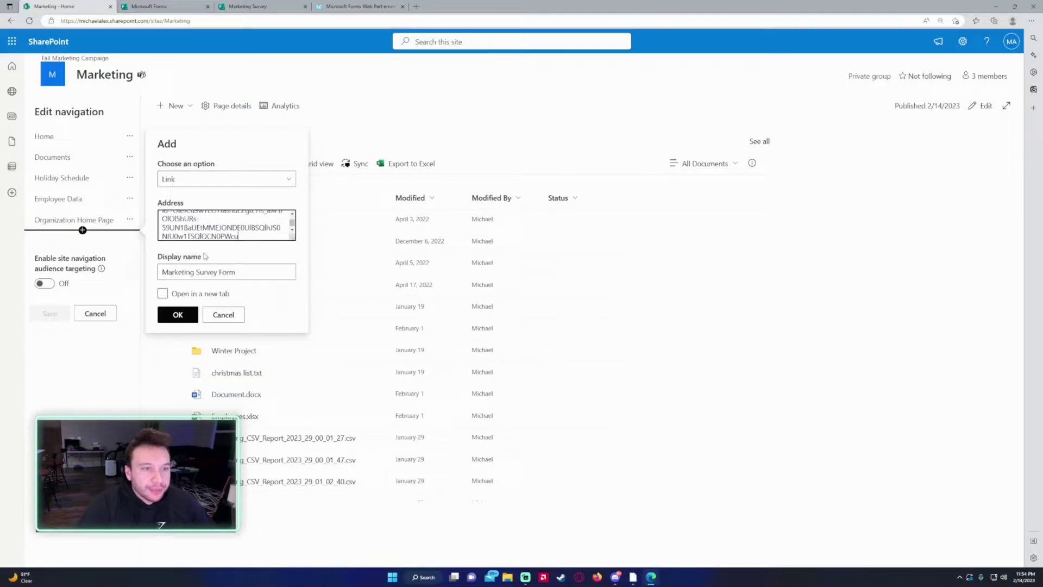
click(187, 296)
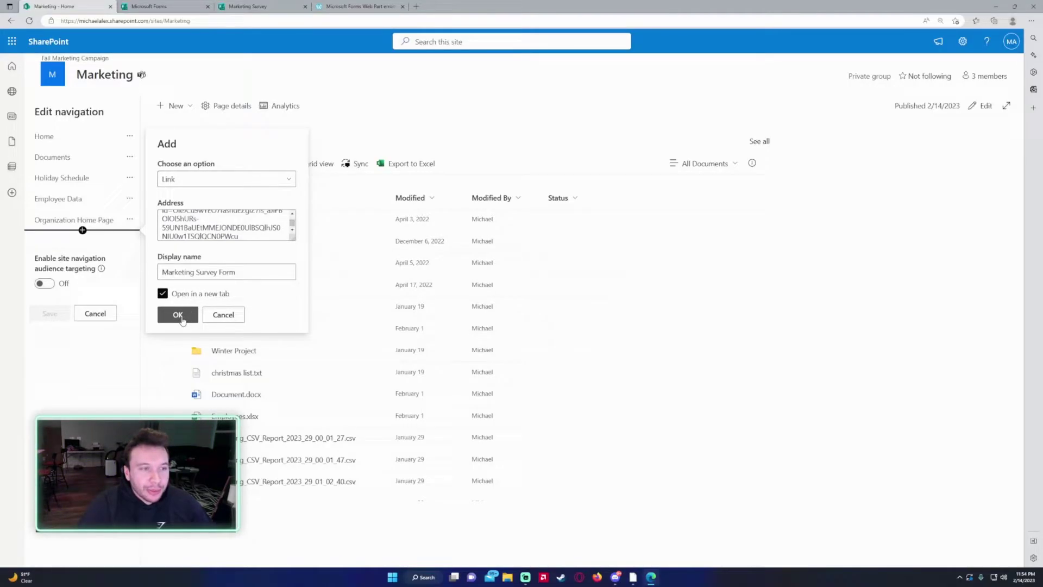
click(178, 315)
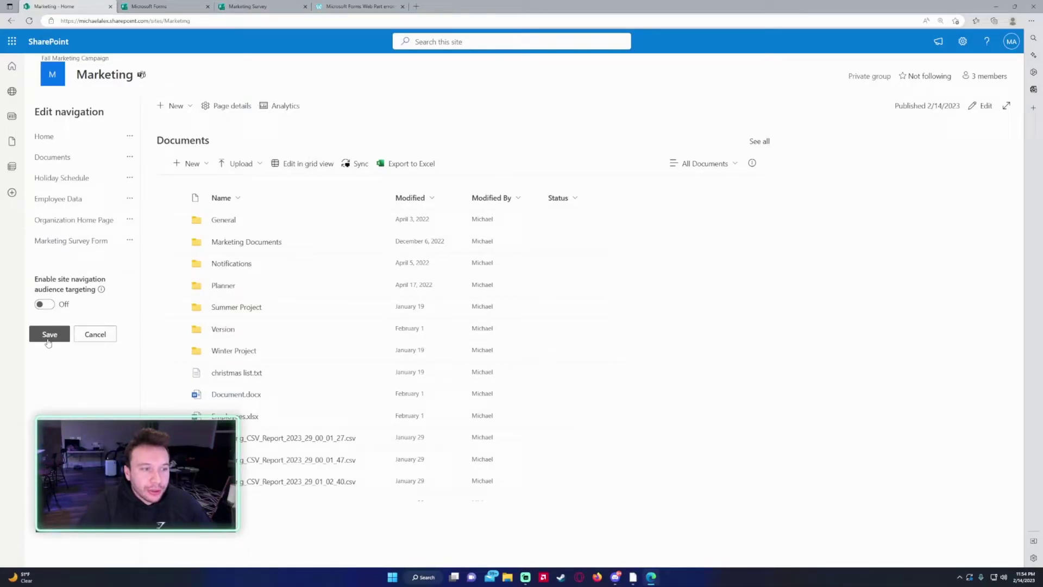
click(49, 334)
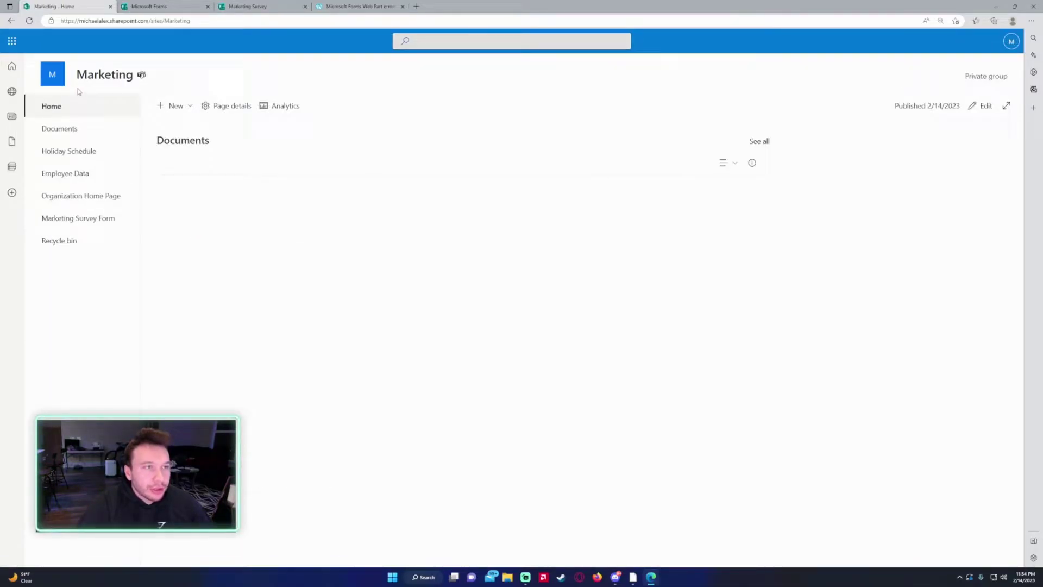
click(87, 220)
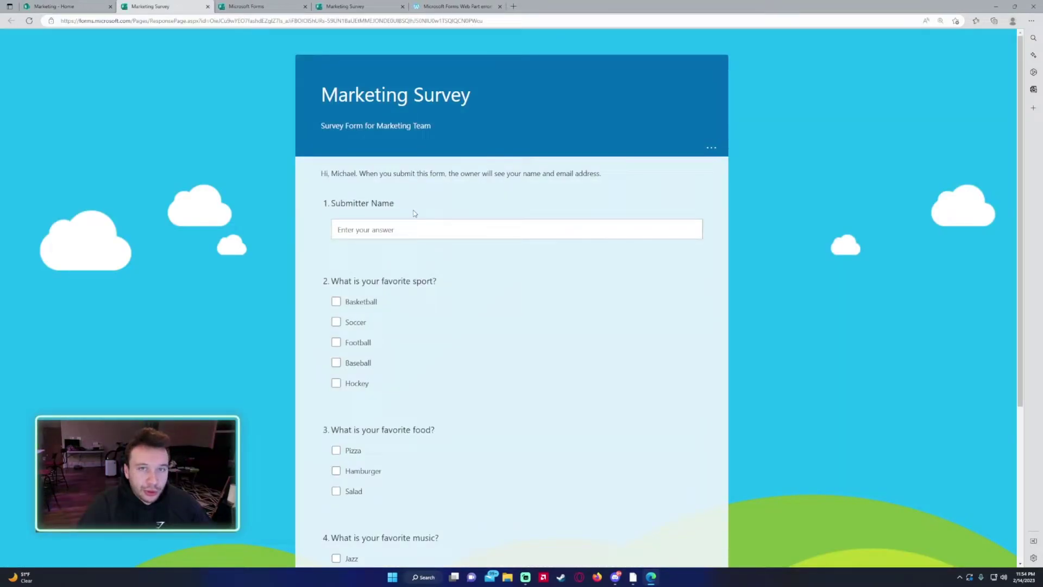
scroll(422, 203, down, 4)
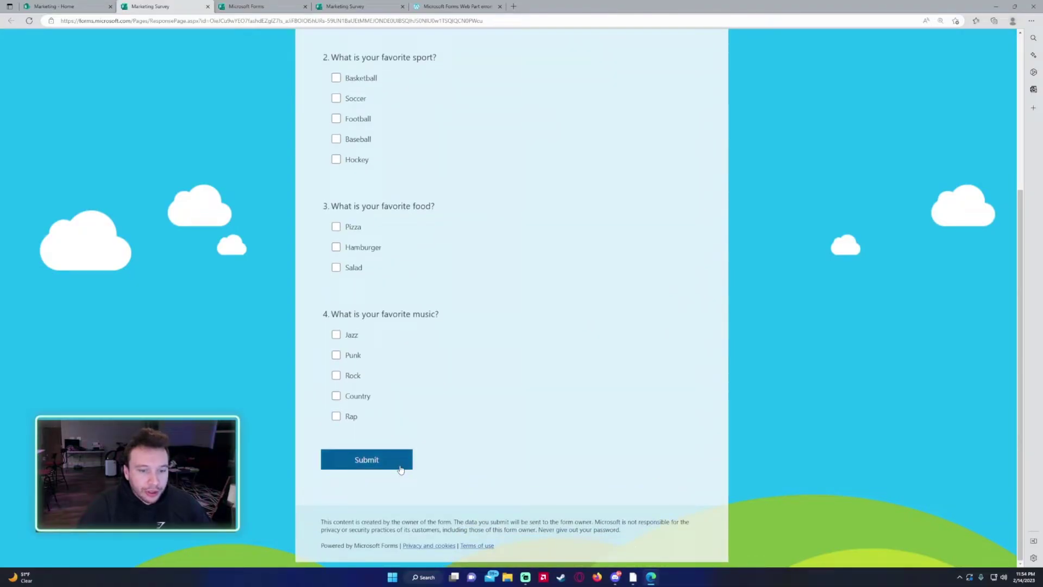
click(207, 6)
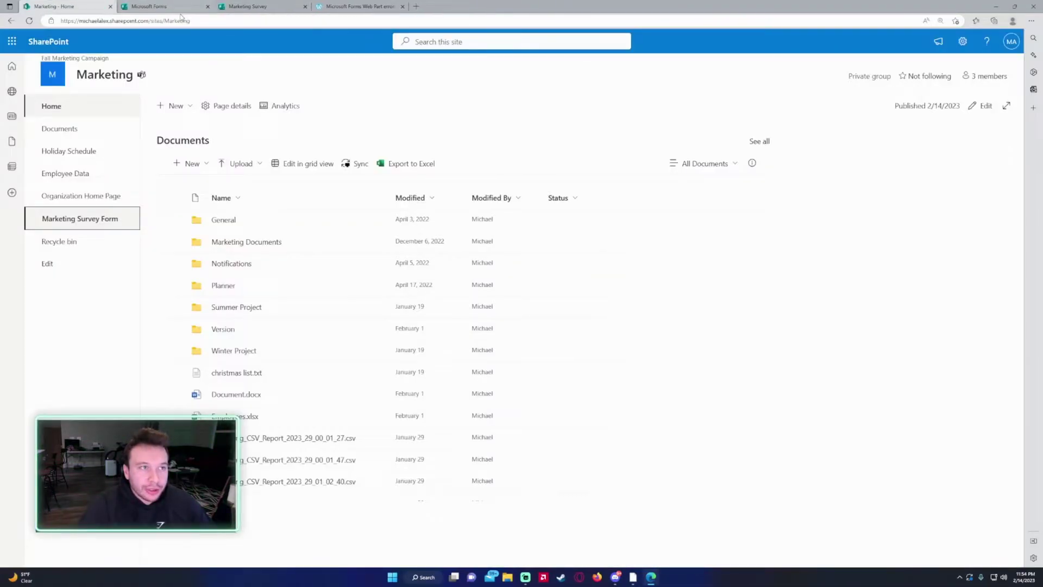
click(64, 111)
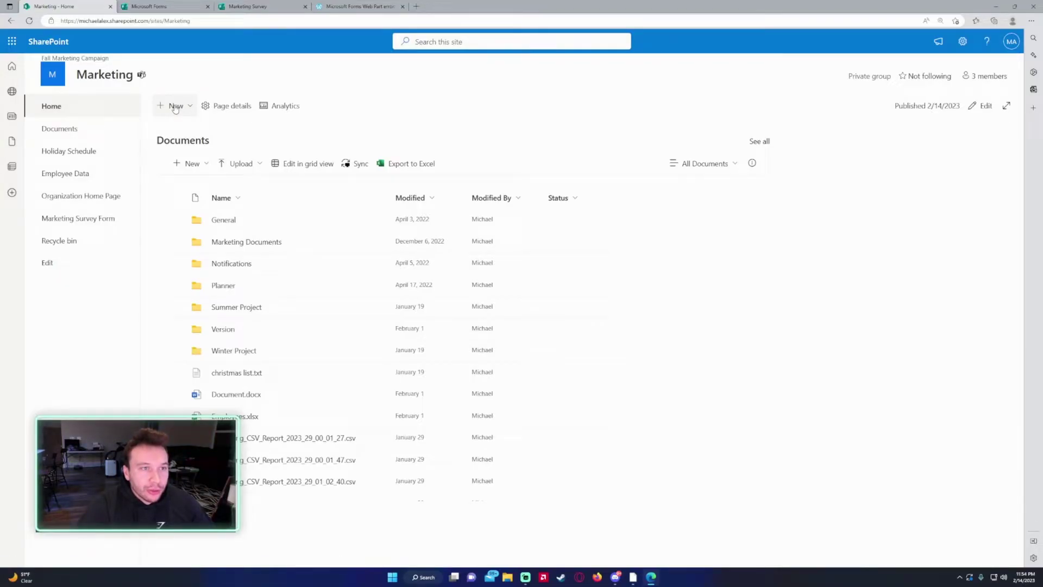
- Create a new site page from the Blank template
click(175, 108)
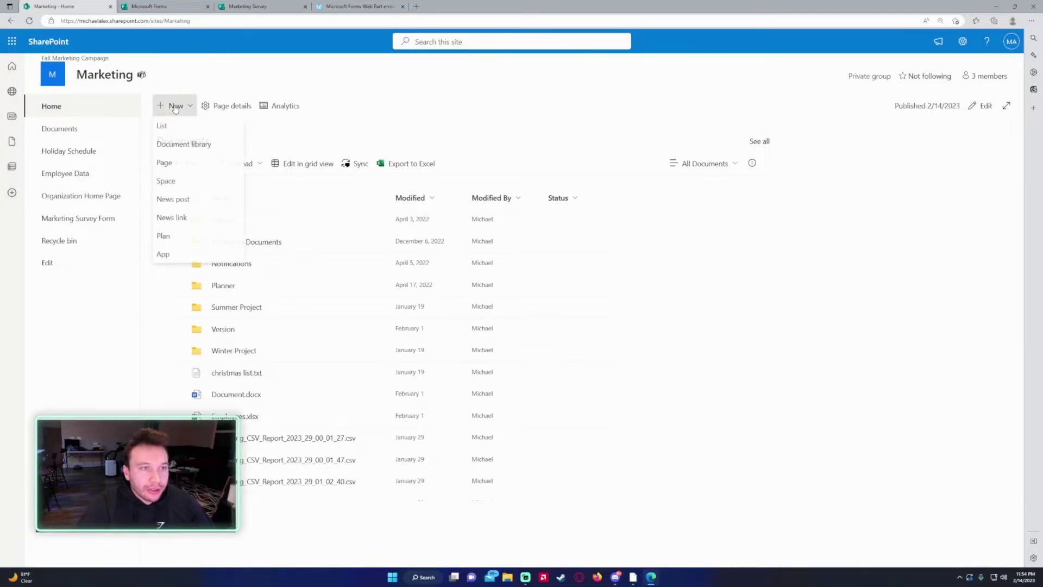
click(193, 163)
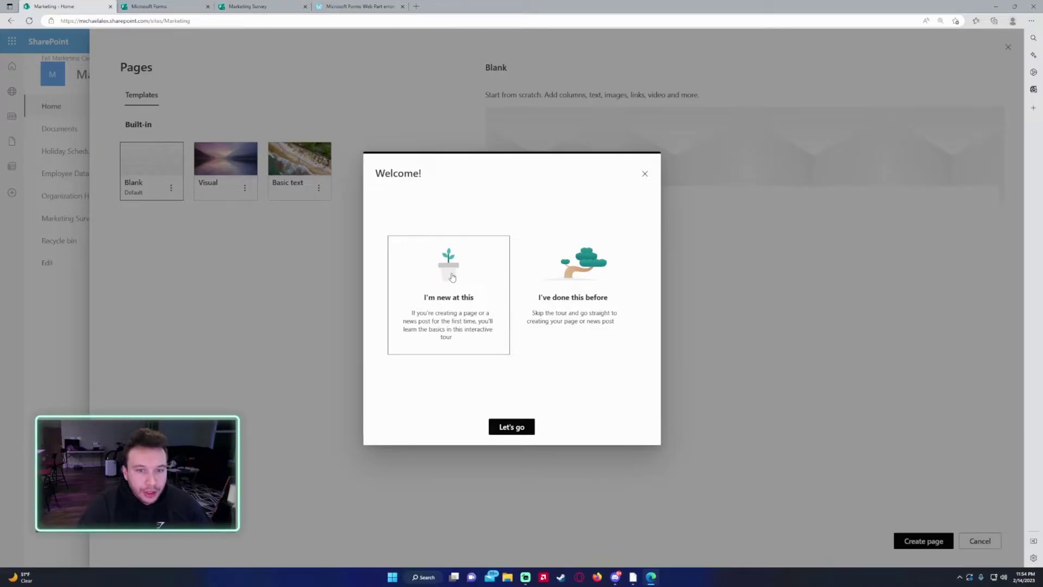
click(646, 175)
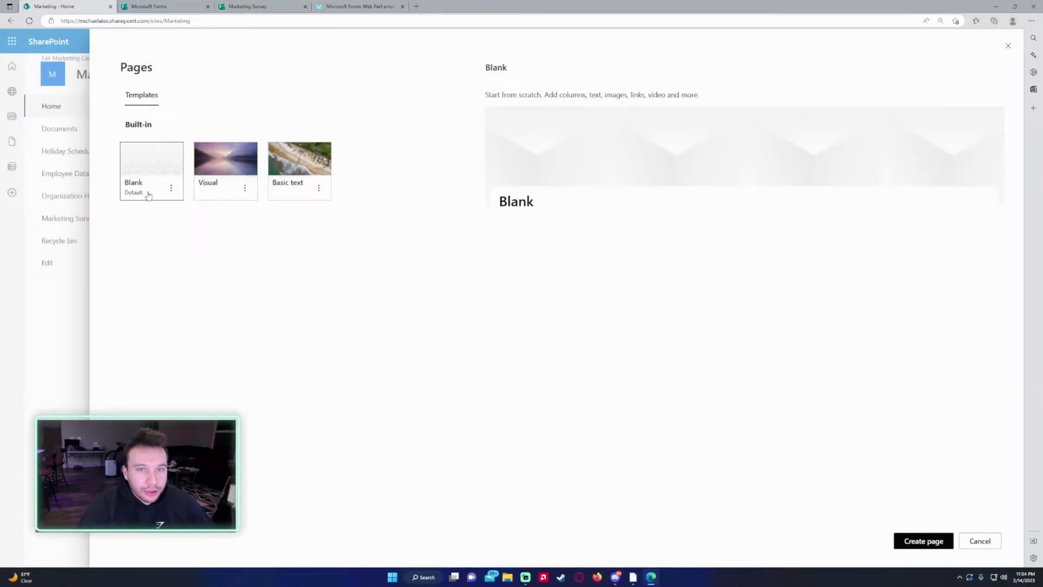
click(923, 542)
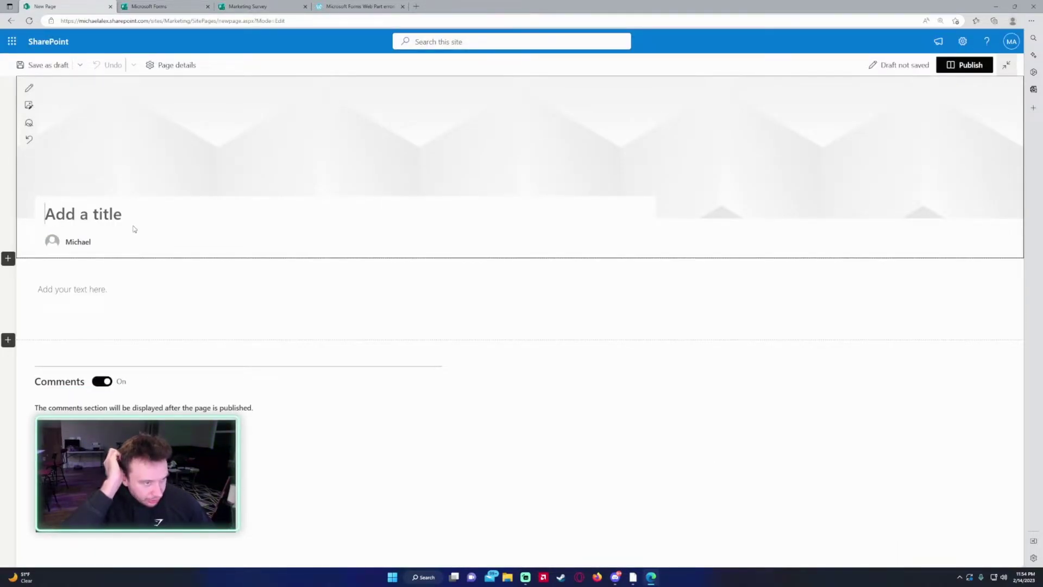
- Title the new page 'Marketing Survey Form'
text(Ma)
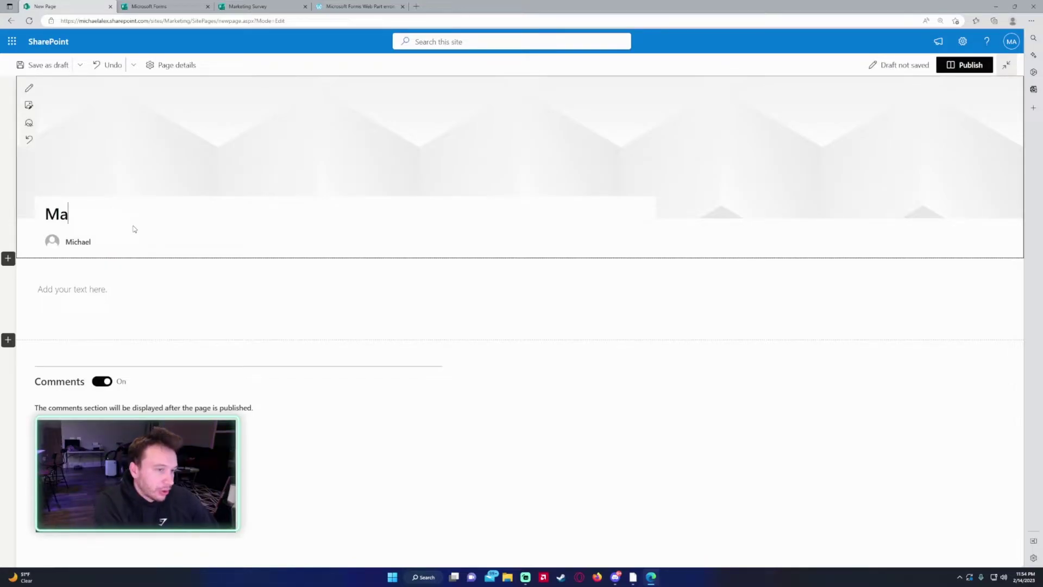
text(rketing Survey For)
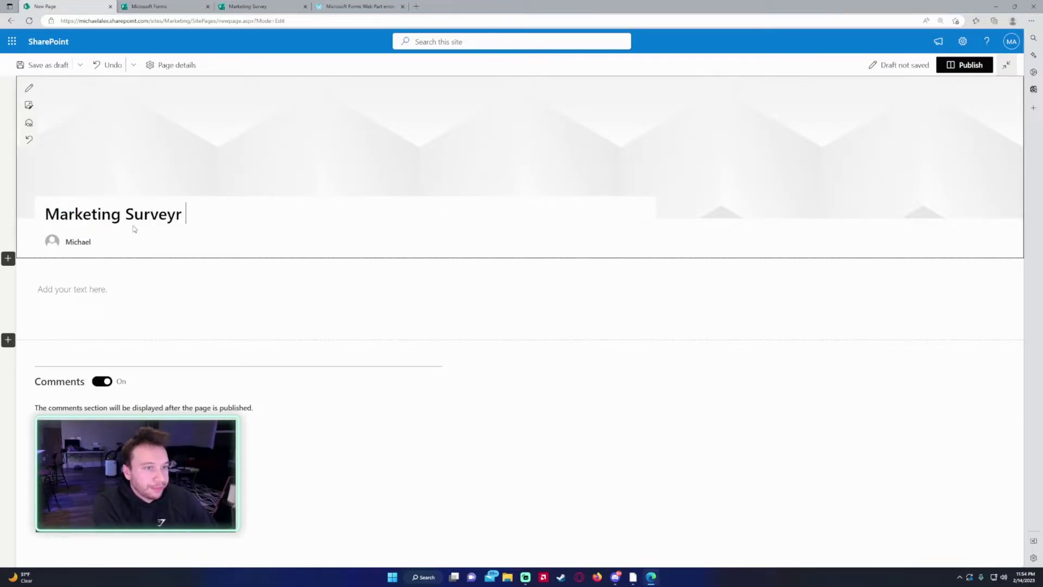
key(BackSpace)
text(Form)
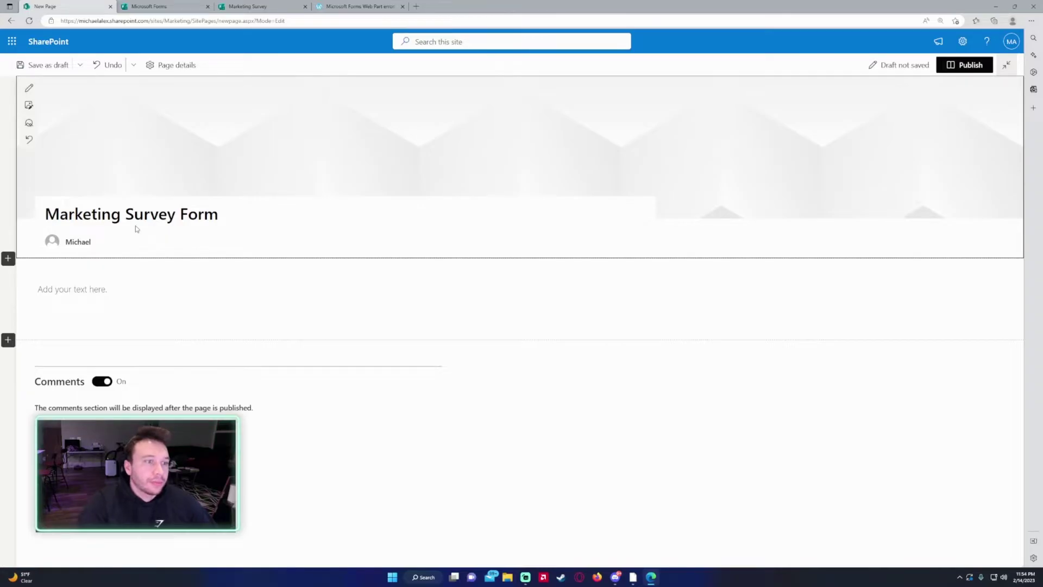
click(87, 291)
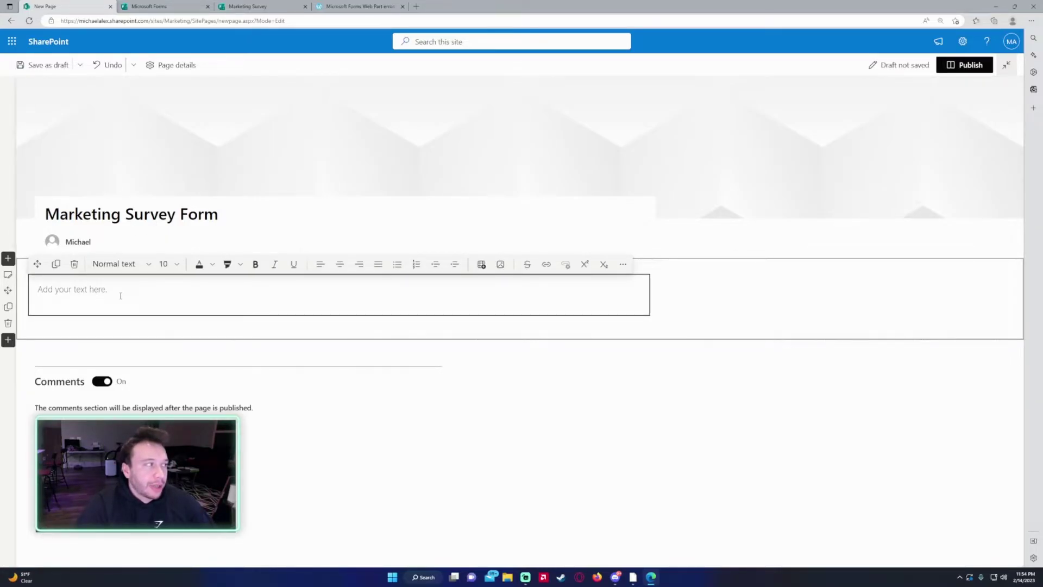
- Delete the empty text section and insert a Microsoft Forms web part set to embed an existing form
click(8, 324)
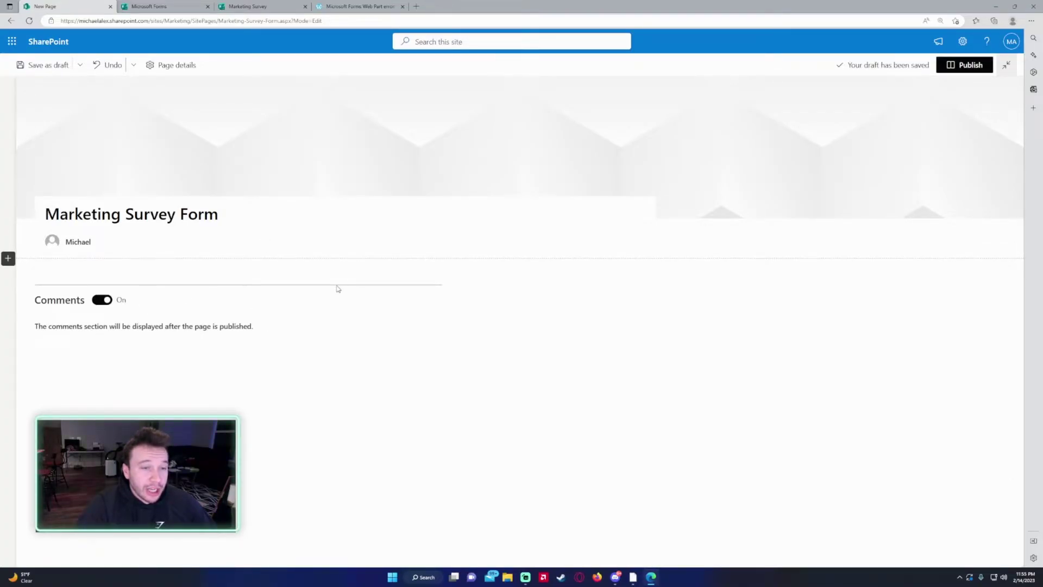
click(337, 269)
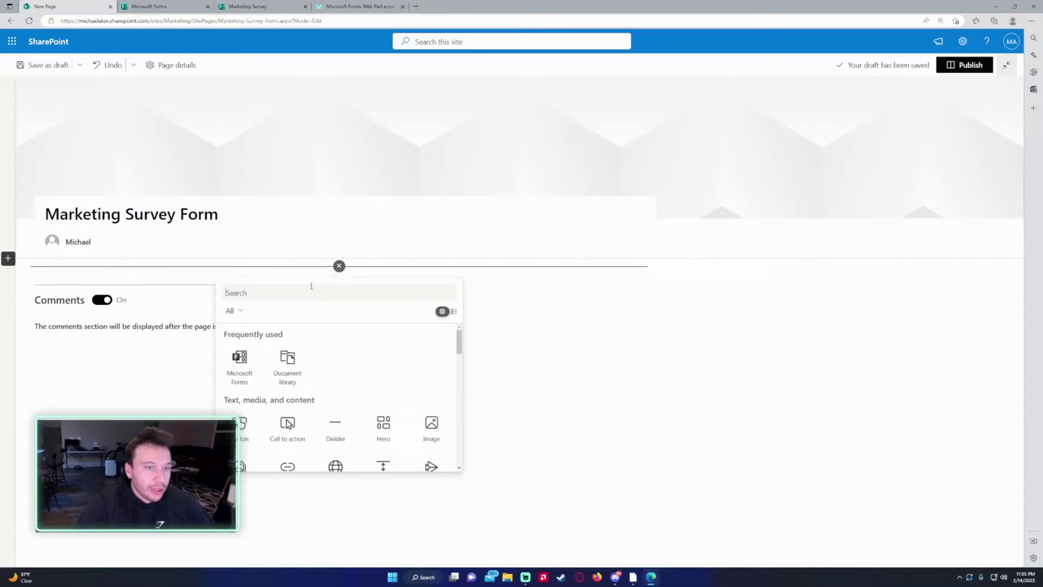
text(forms)
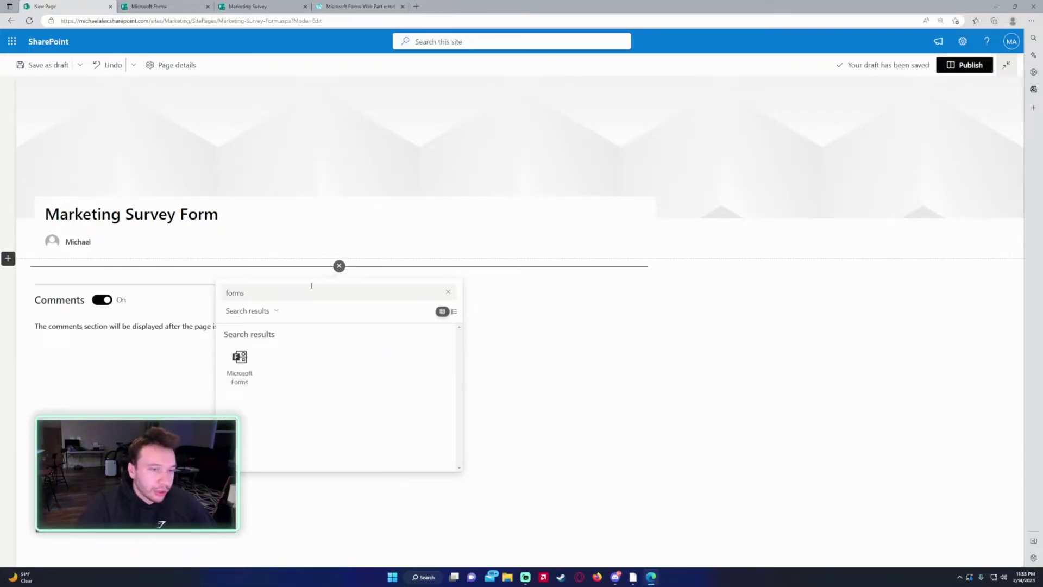
click(239, 362)
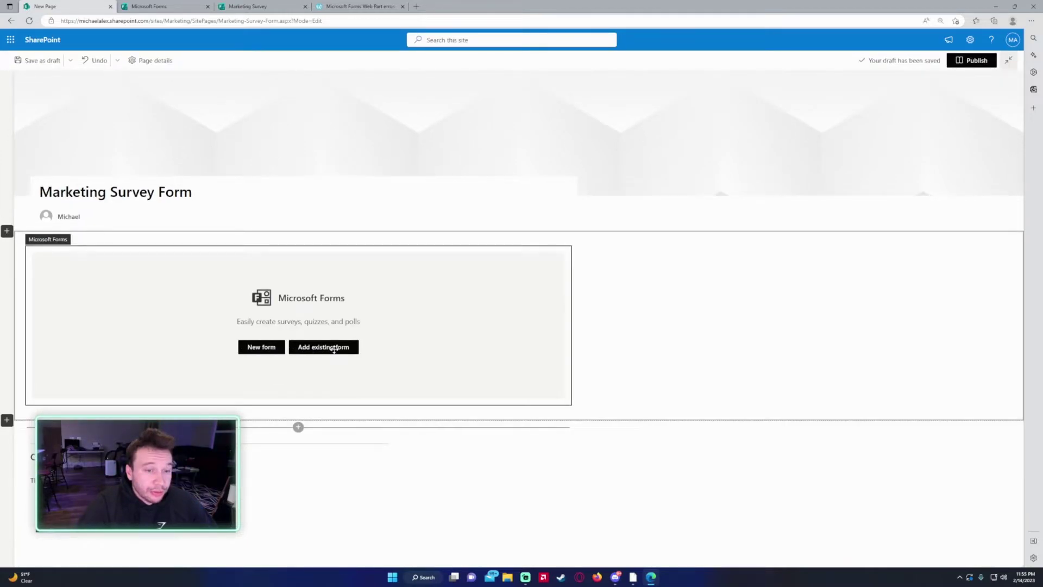
click(335, 353)
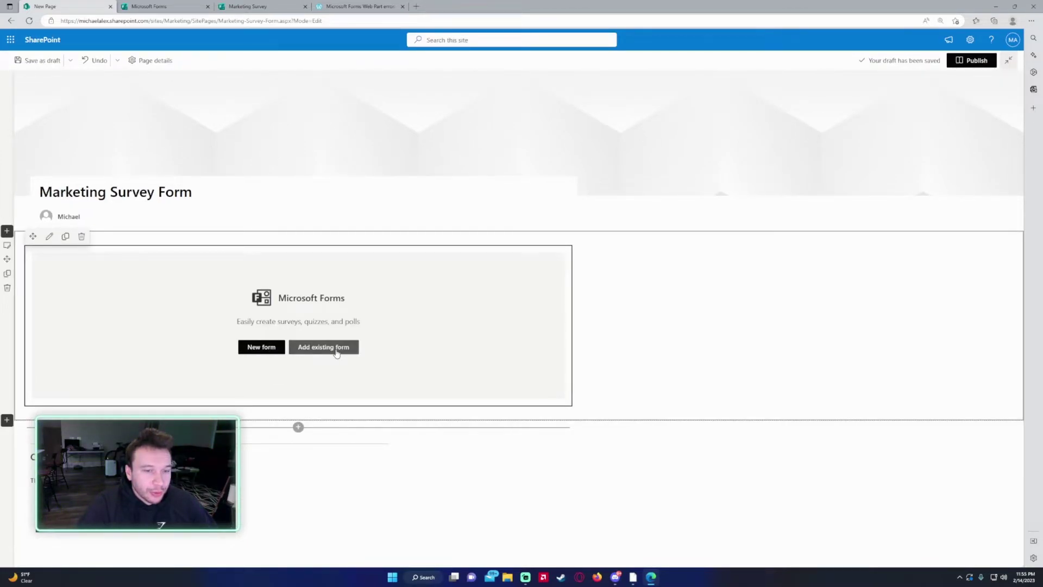
click(336, 350)
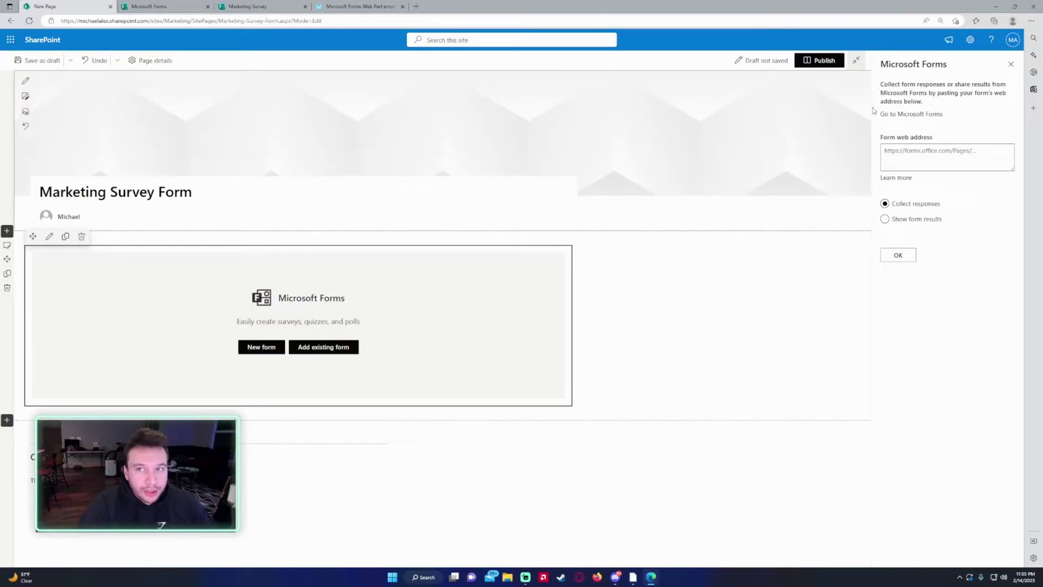
- Paste the survey's response link into the Forms web part's form web address field
key(ctrl+plus)
key(ctrl+plus)
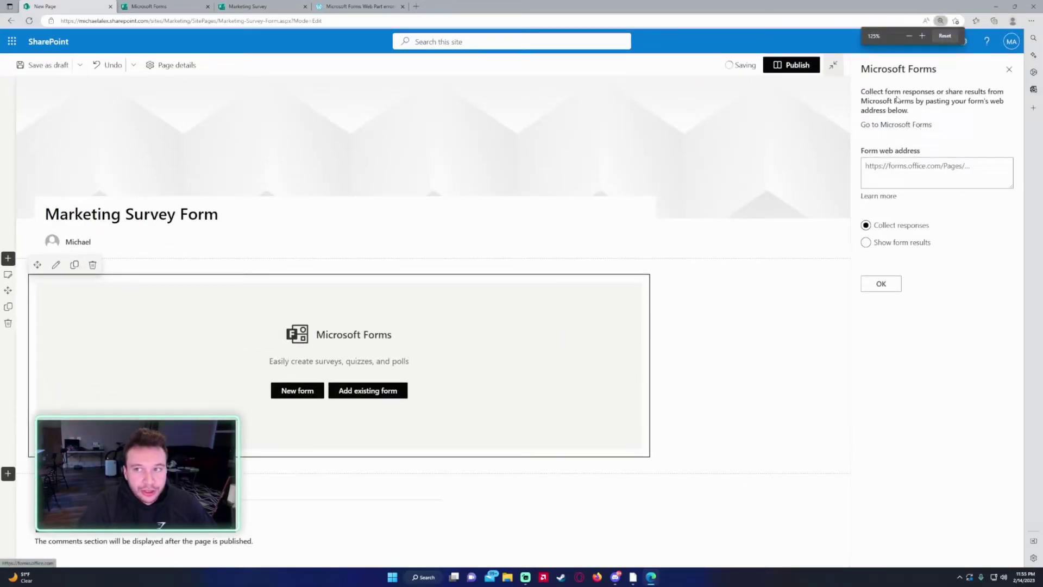
click(247, 6)
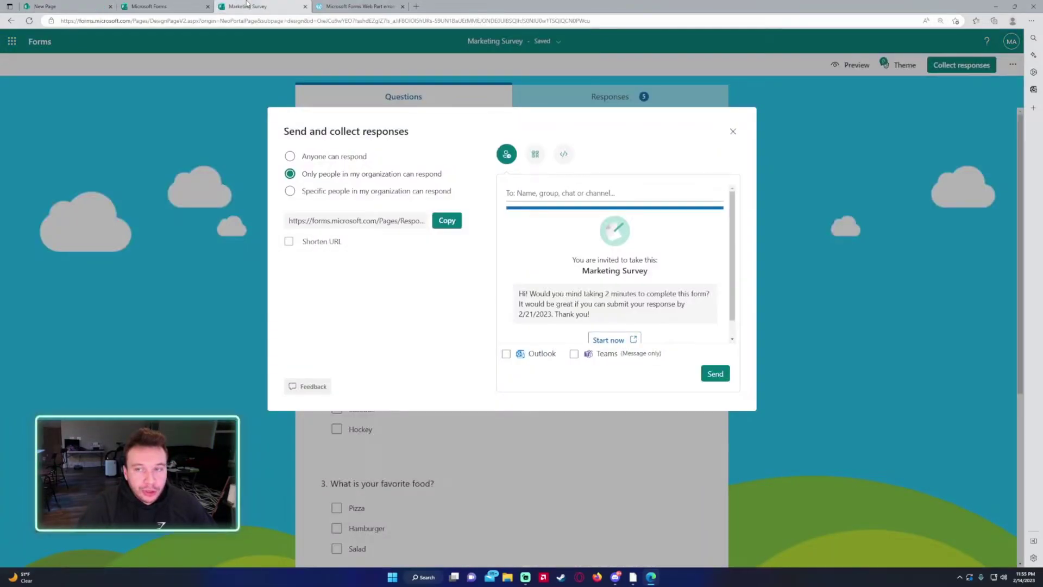
click(367, 216)
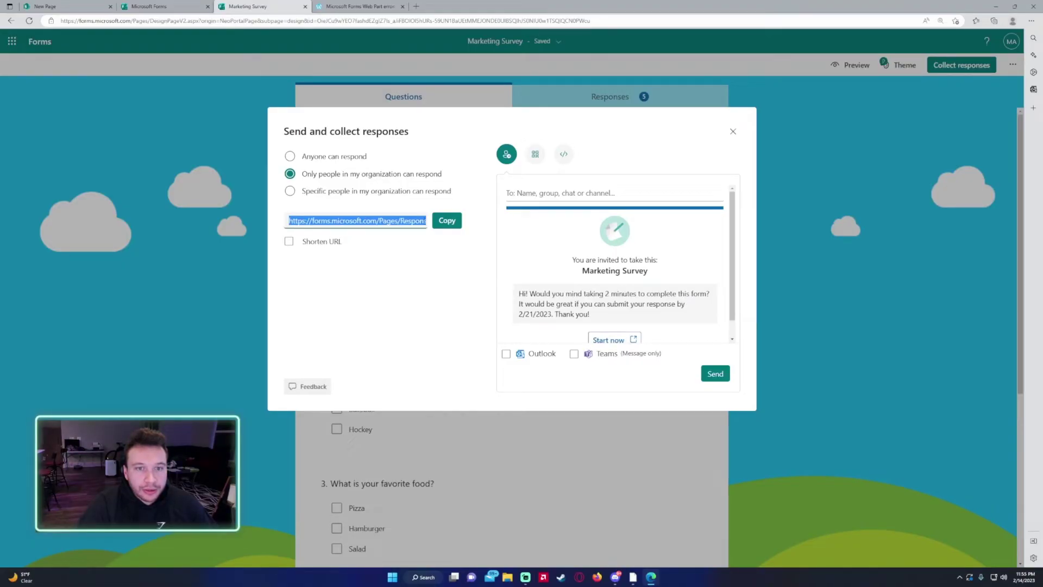
key(ctrl+c)
click(65, 6)
click(925, 183)
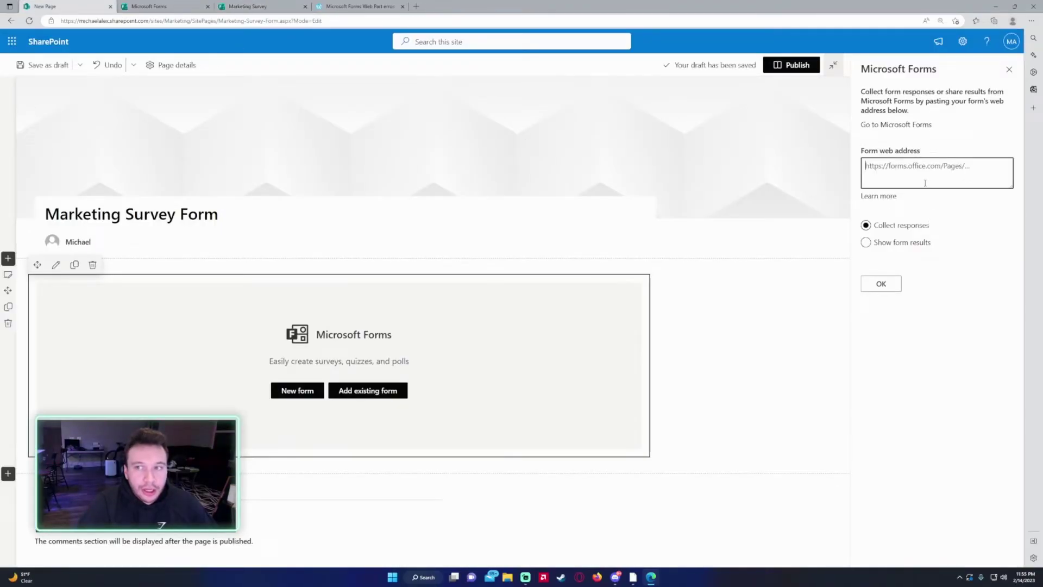
key(ctrl+v)
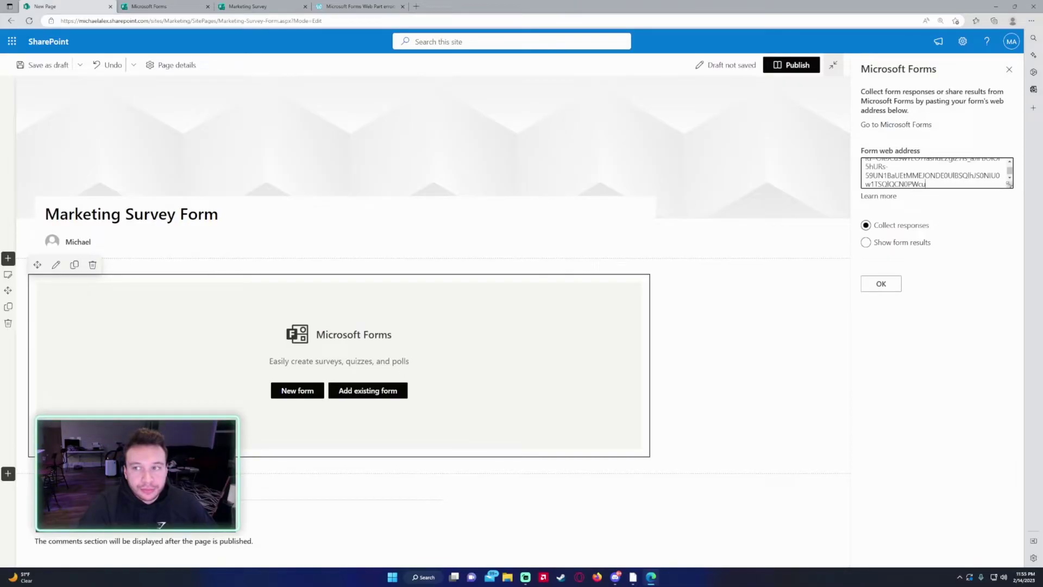
- Apply the link, then change 'microsoft' to 'office' in its domain after the invalid-link warning
drag(1009, 185, 1012, 261)
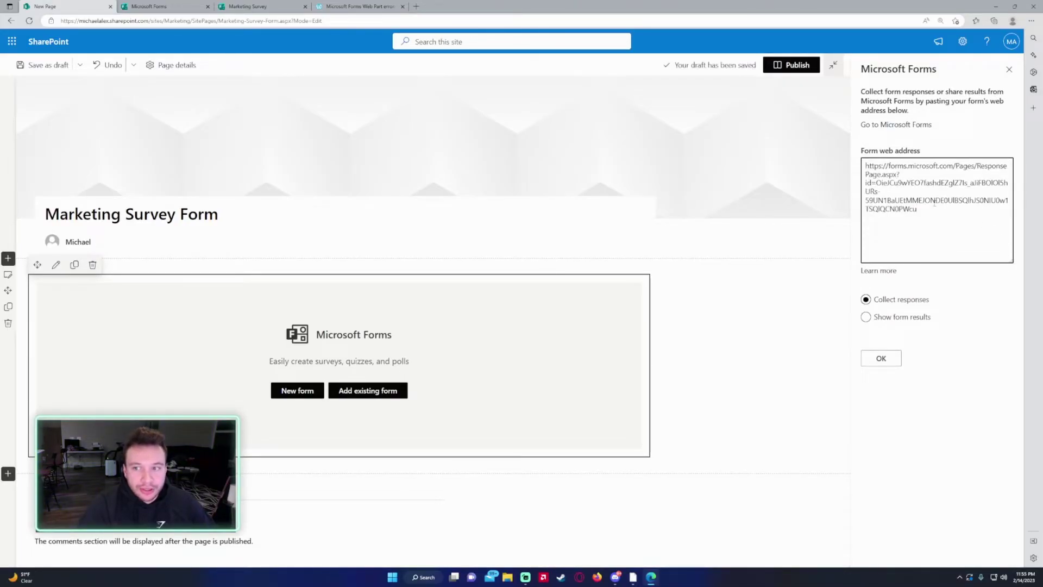
click(897, 363)
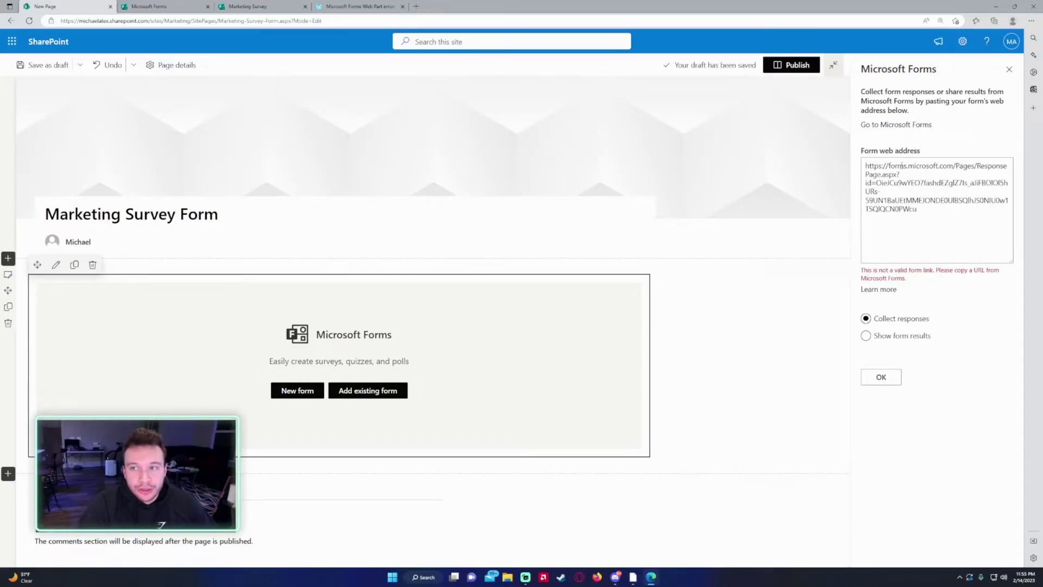
drag(907, 166, 938, 163)
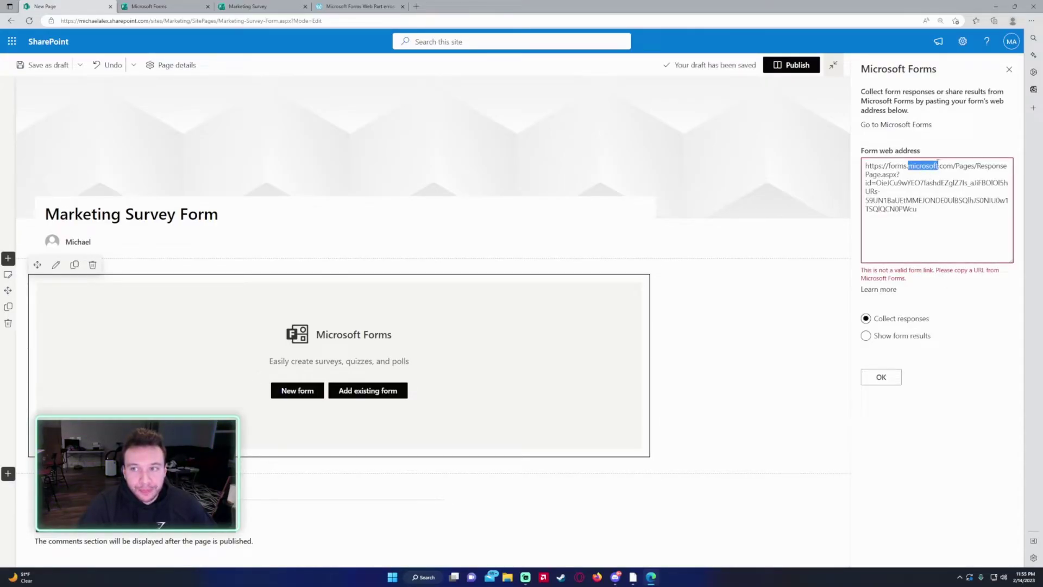
text(office)
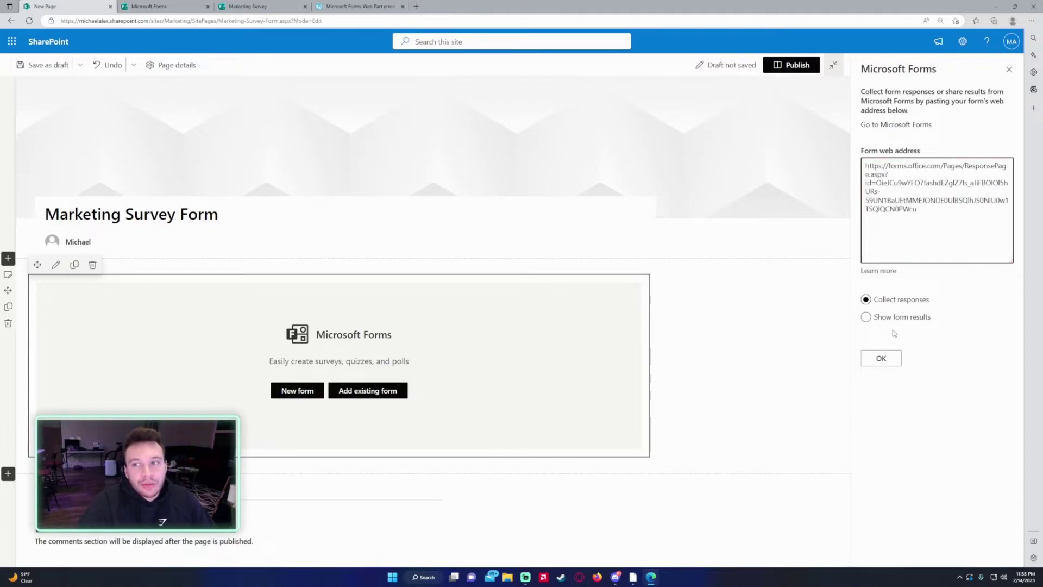
- Apply the corrected forms.office.com link and close the Forms settings panel
click(881, 357)
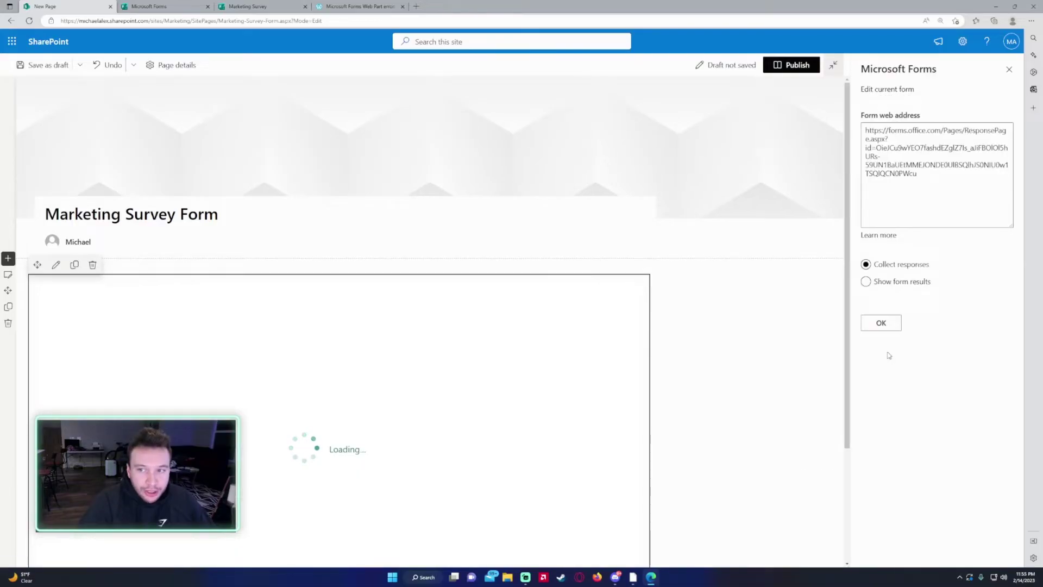
scroll(679, 319, down, 3)
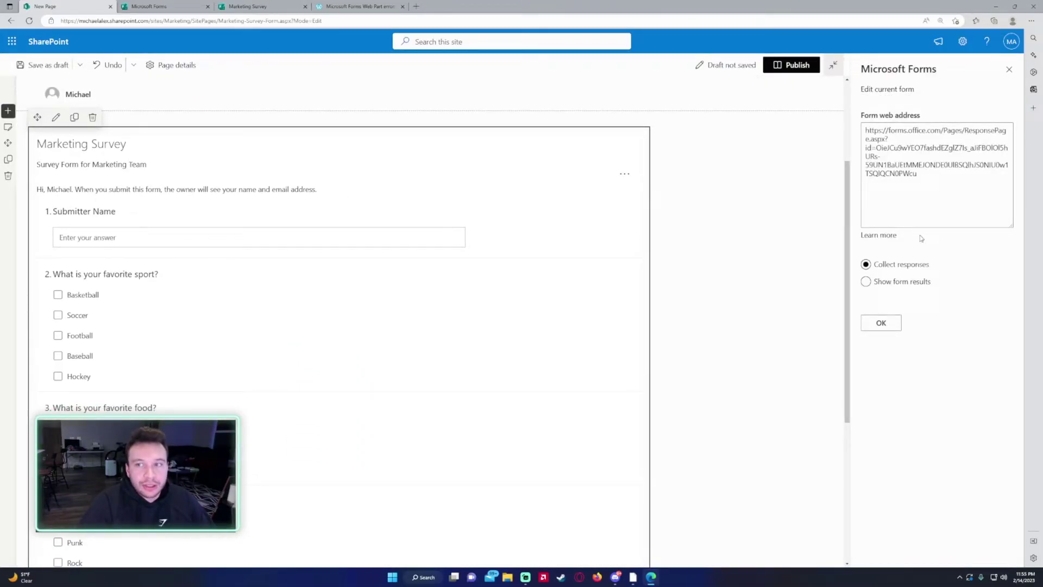
click(880, 323)
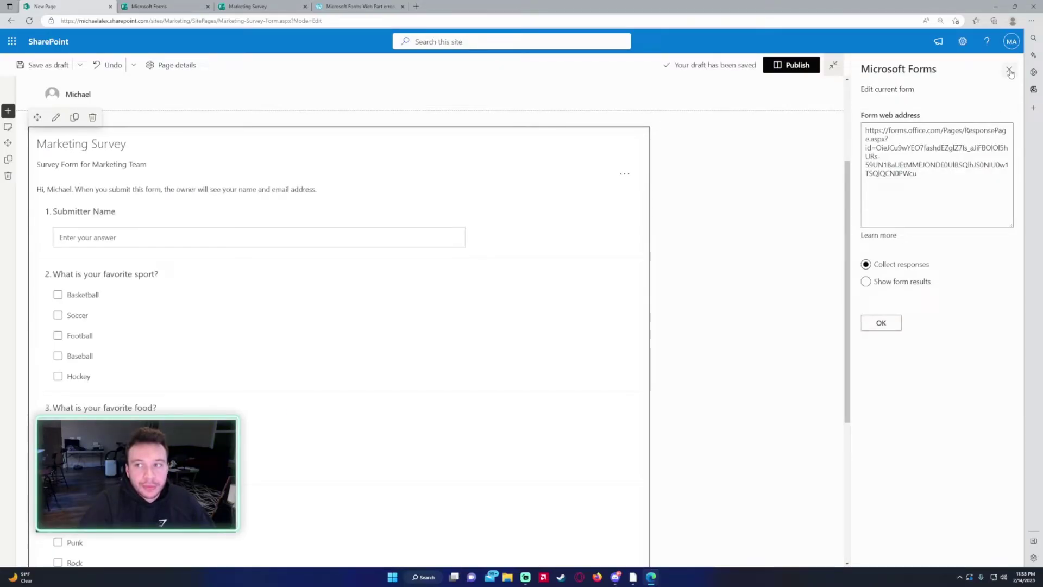
scroll(418, 260, down, 5)
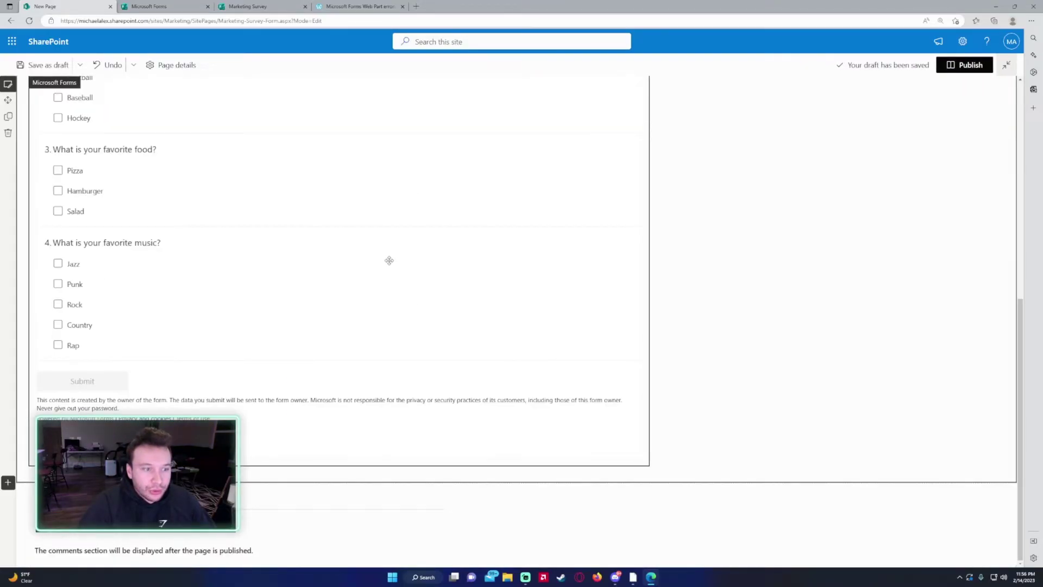
scroll(375, 264, up, 5)
scroll(363, 266, down, 1)
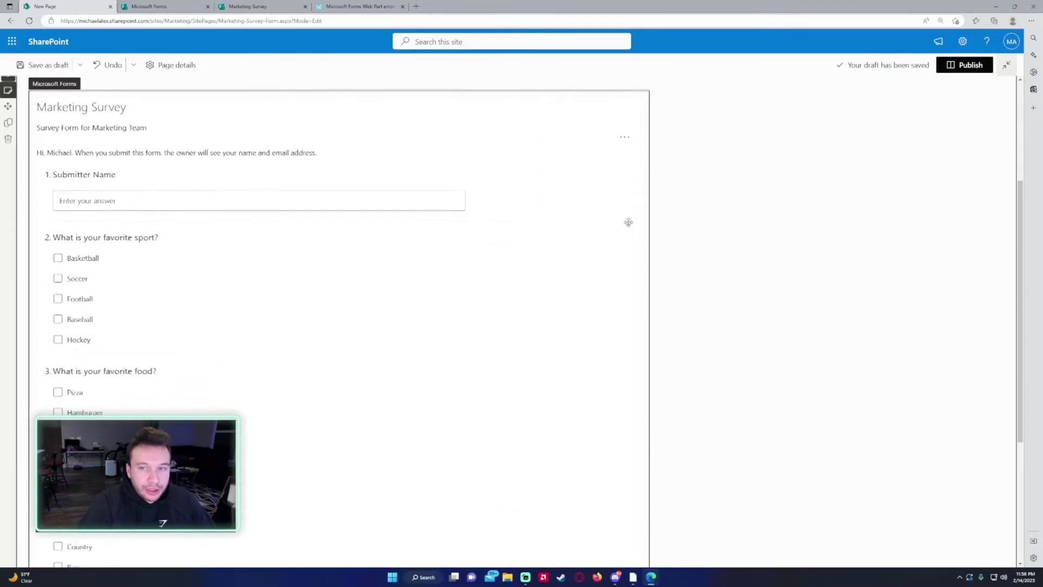
- Publish the page, dismiss the promotion pane, and select the page's web address
click(961, 65)
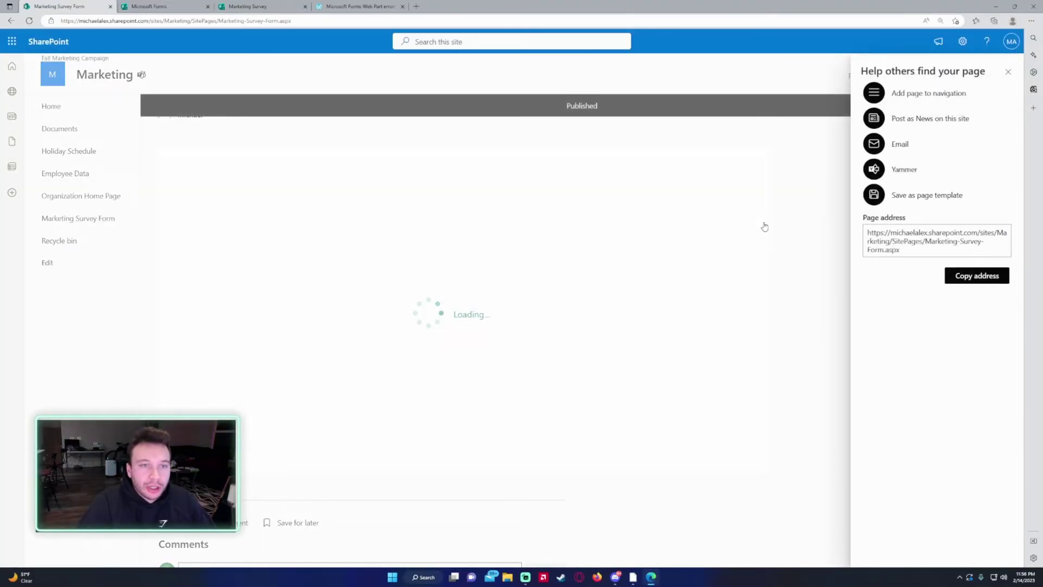
click(1008, 72)
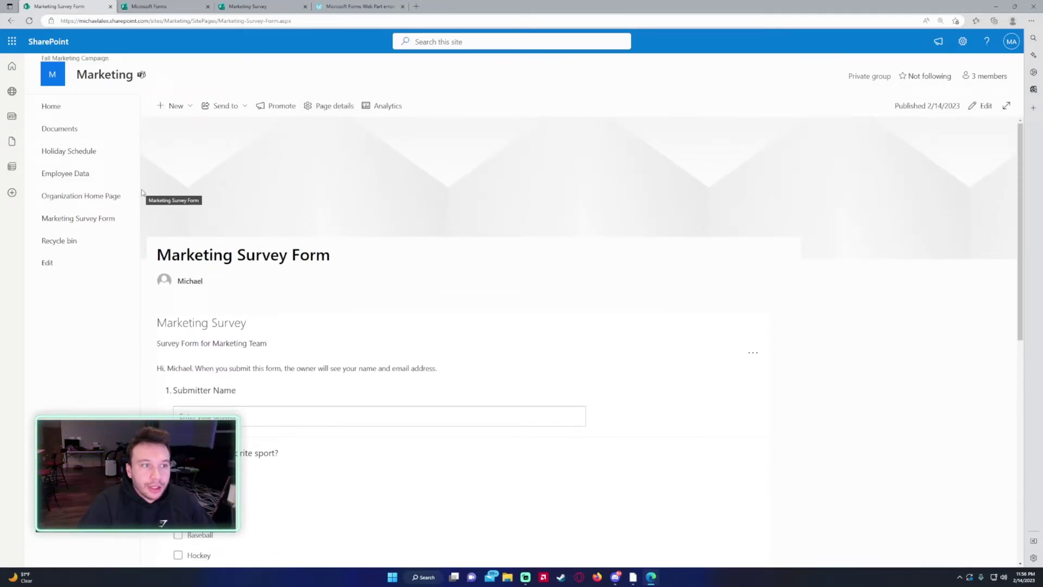
click(309, 22)
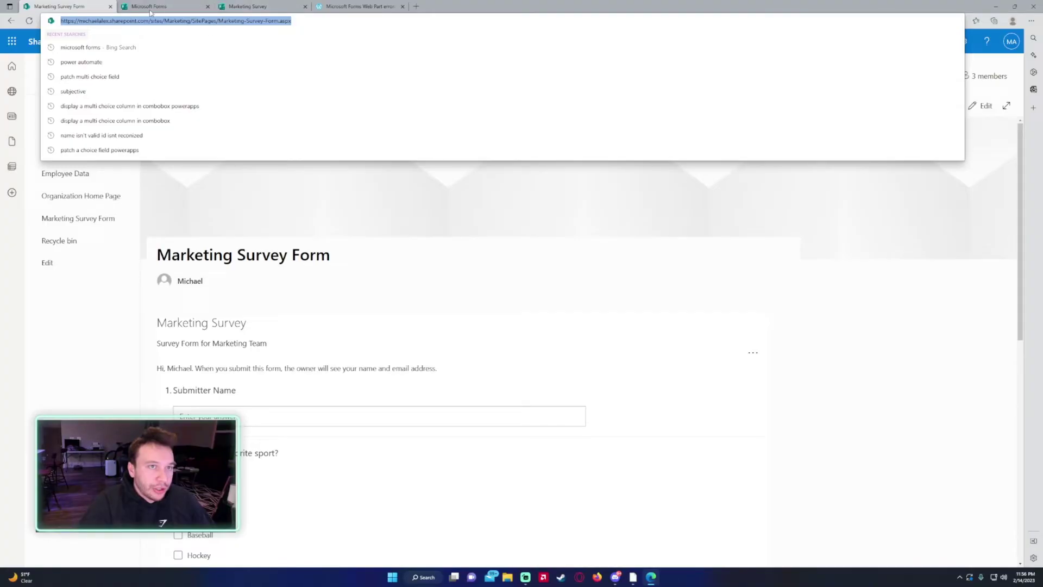
- Start a new site navigation link below Marketing Survey Form and enter its display name
click(69, 352)
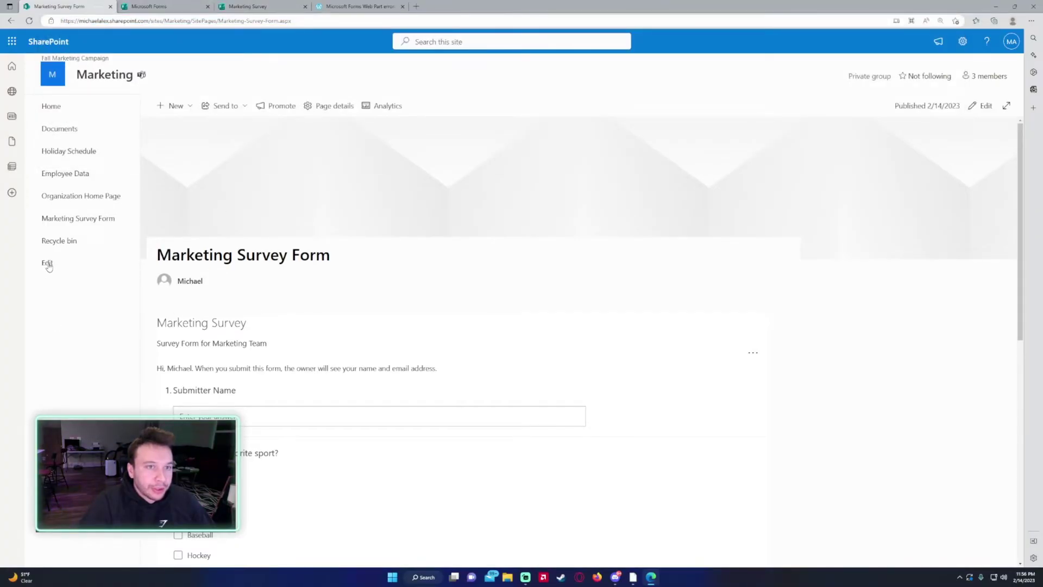
click(47, 264)
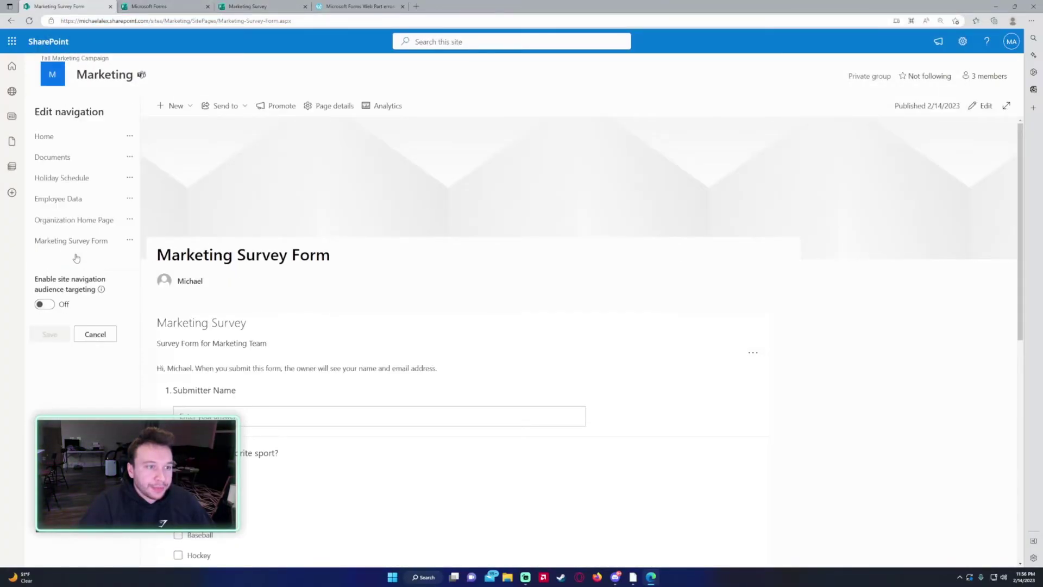
click(82, 251)
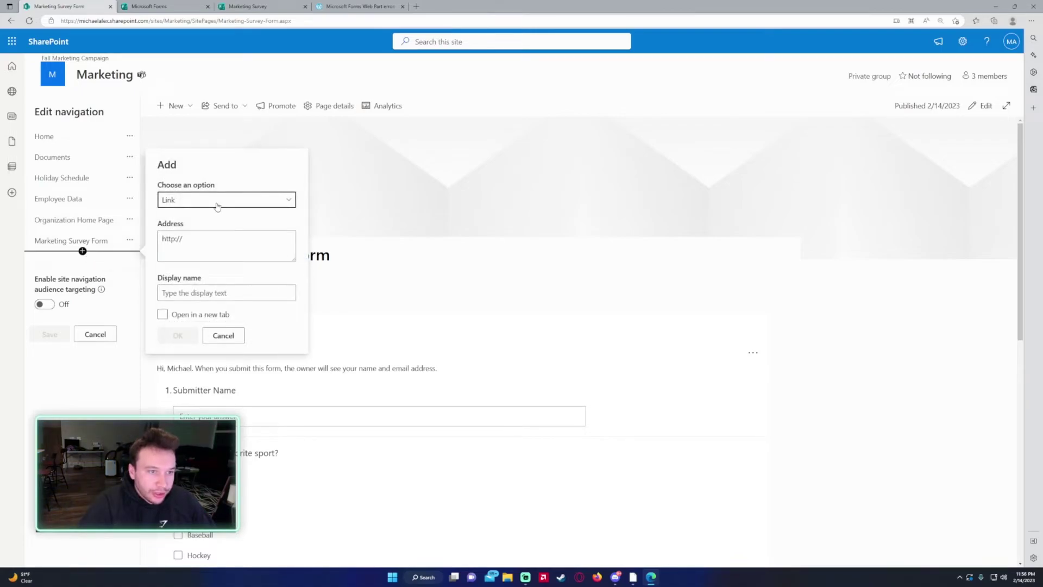
click(192, 270)
text(Marketing Survey Form)
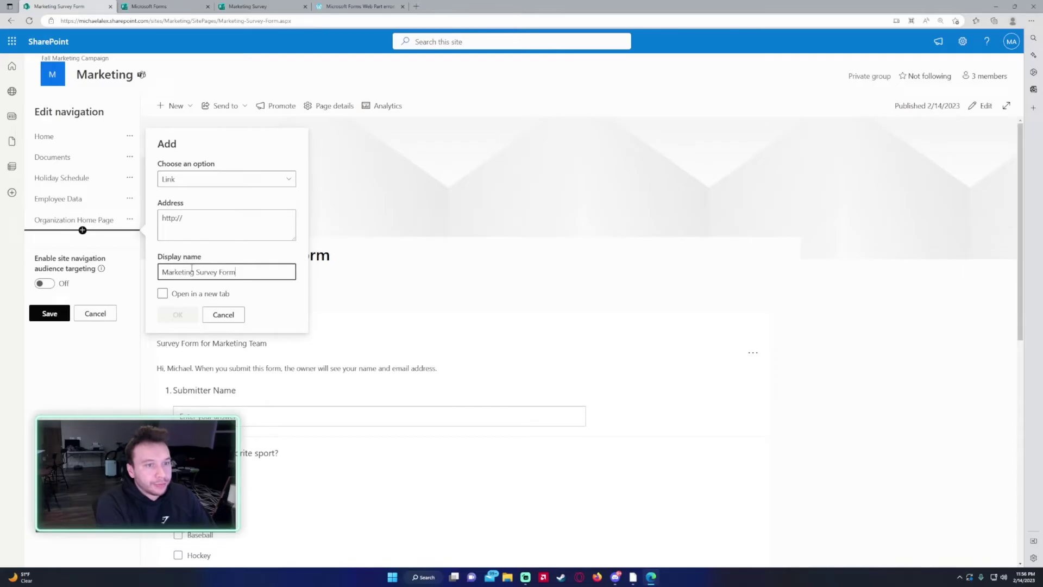
- Point the link at the published page's URL, opening in a new tab, and save the navigation
click(217, 224)
key(ctrl+a)
key(ctrl+v)
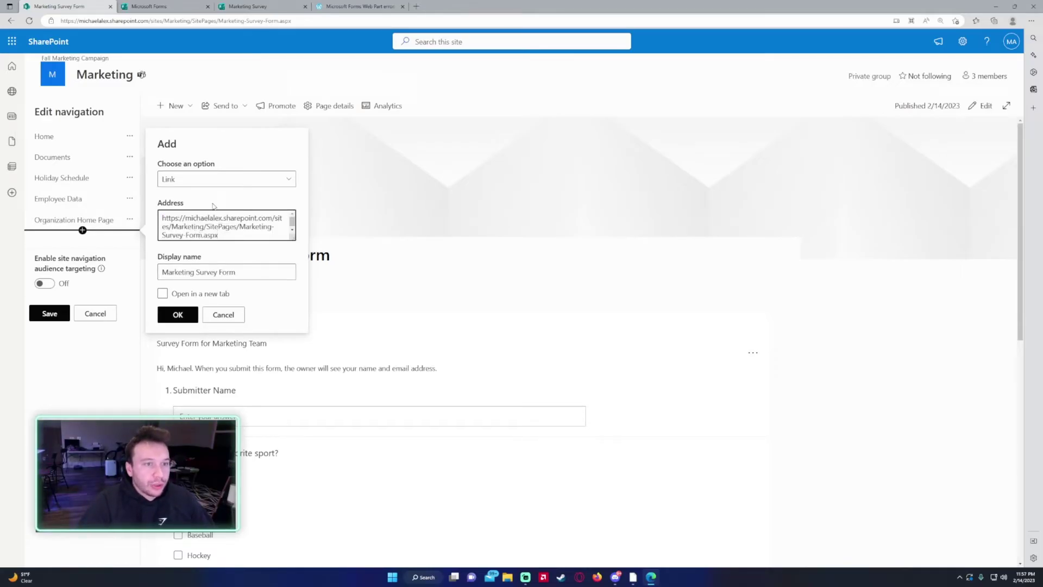
click(210, 181)
click(171, 299)
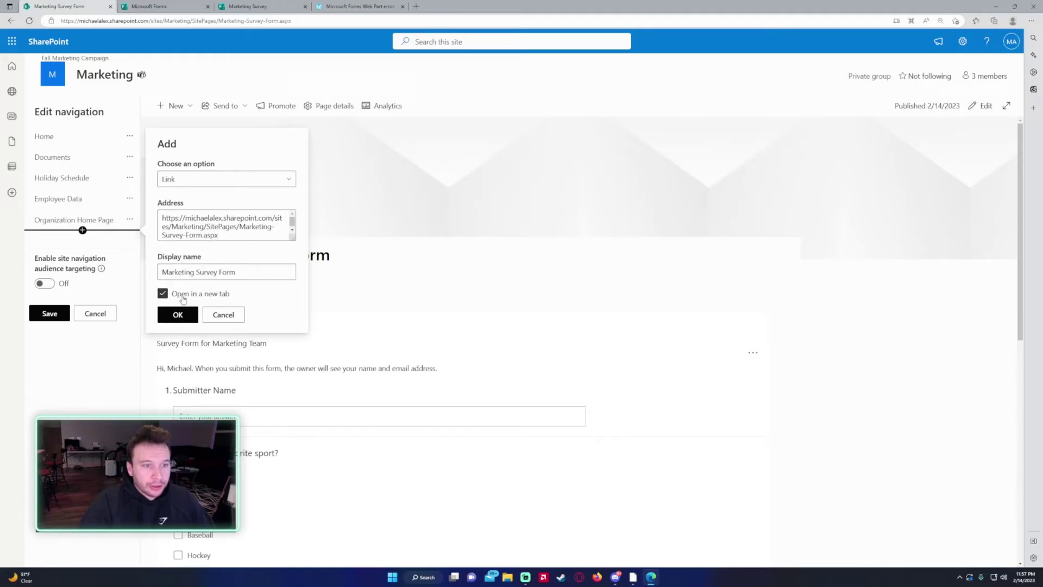
click(181, 314)
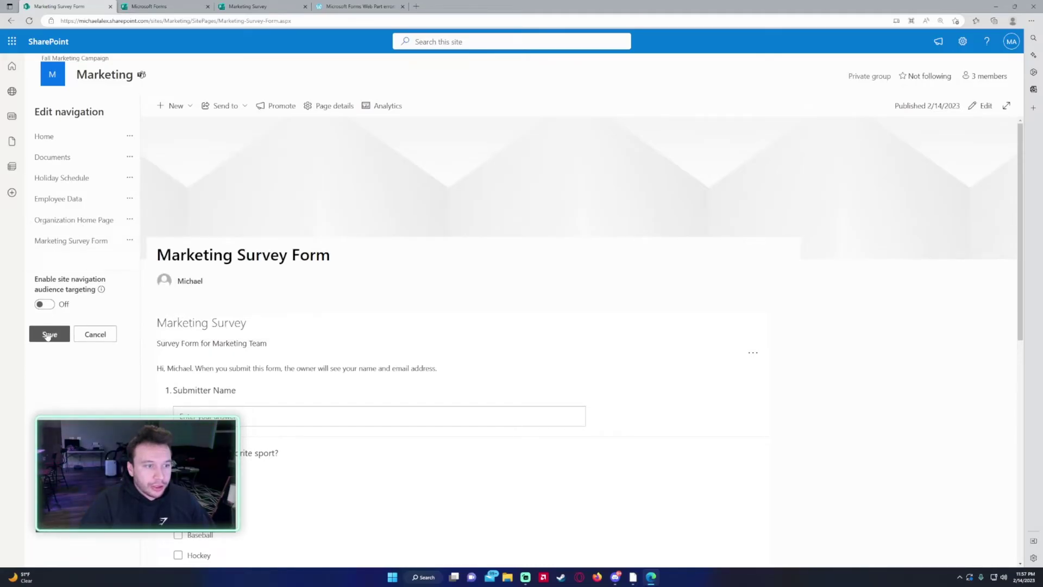
click(49, 335)
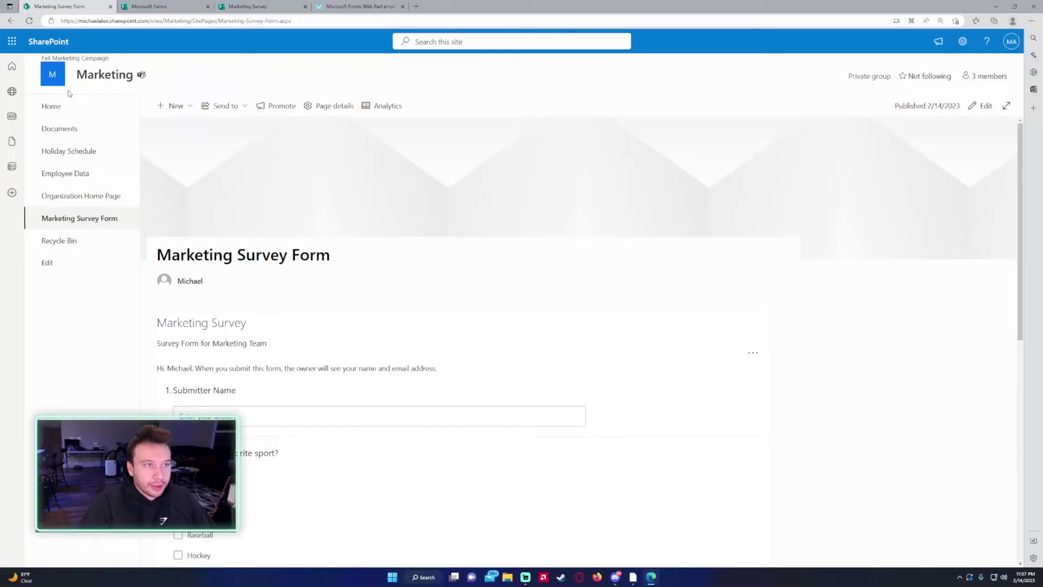
- Go to the Marketing home page and open the Marketing Survey Form page from navigation
click(71, 106)
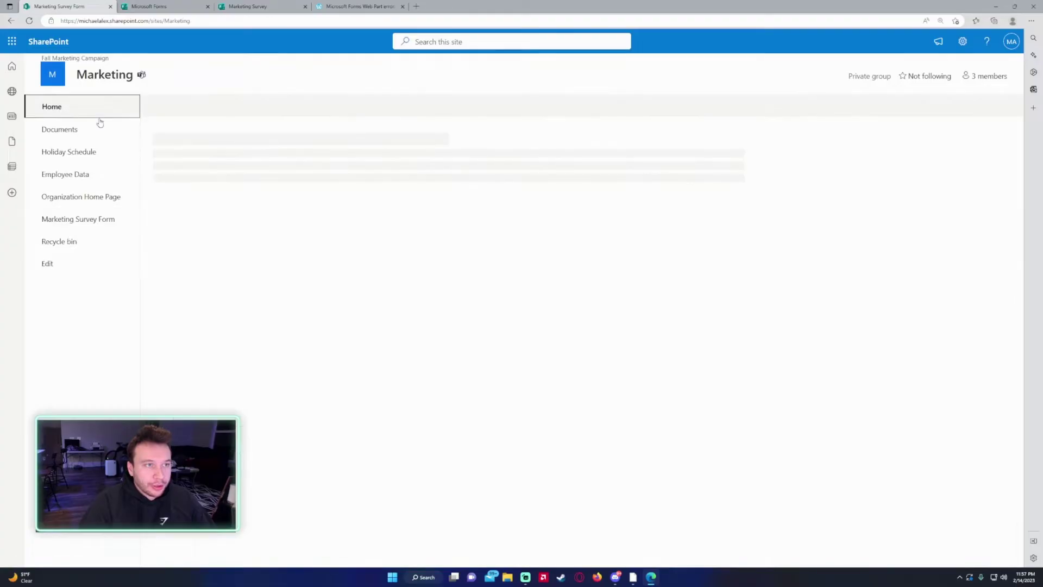
click(86, 220)
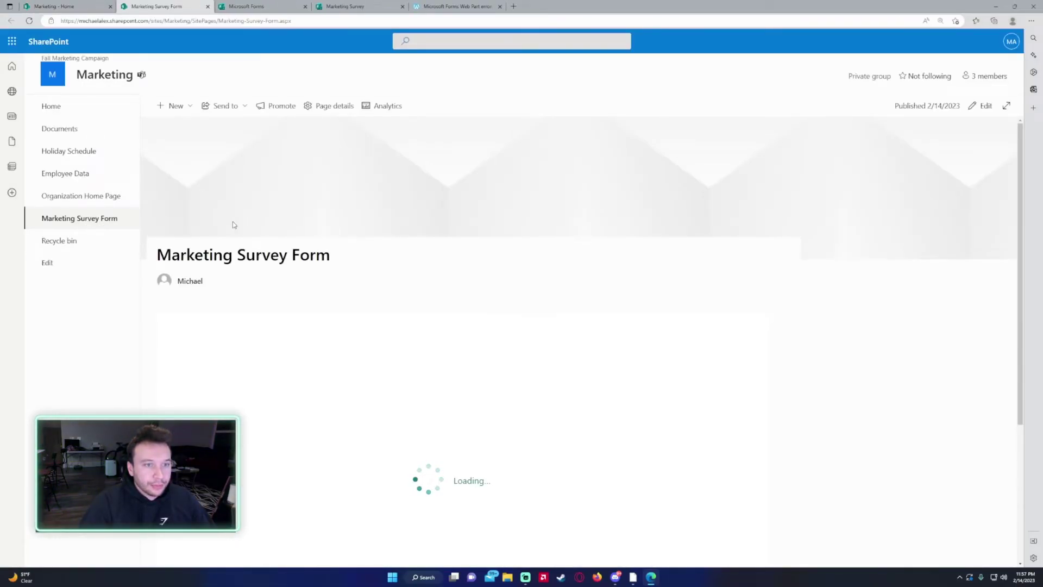
scroll(244, 223, down, 2)
scroll(456, 219, up, 1)
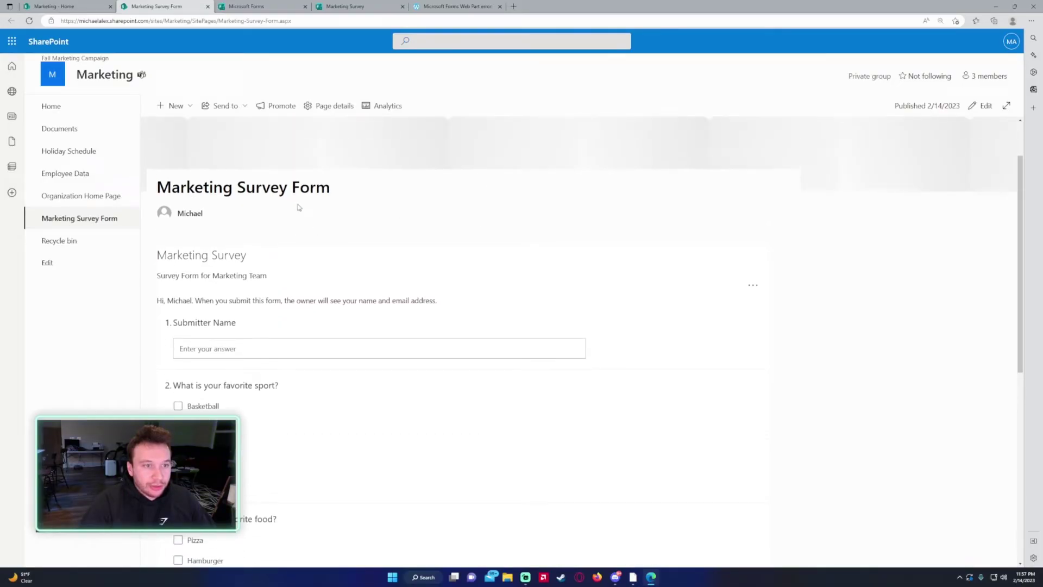
scroll(298, 207, down, 2)
- Enter a submitter name, choose Basketball, Pizza and Jazz, and submit the survey
click(272, 220)
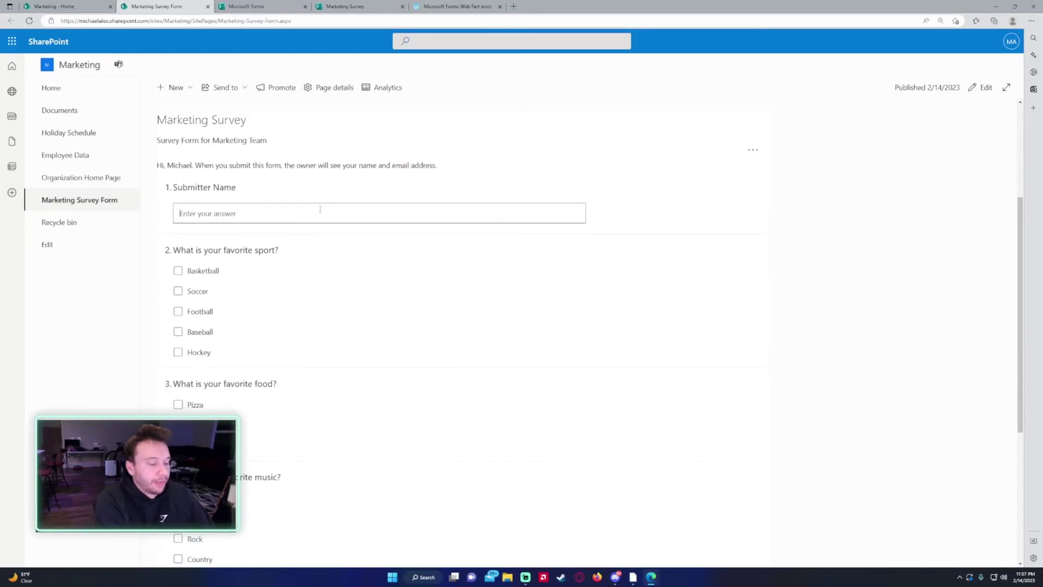
text(Michael)
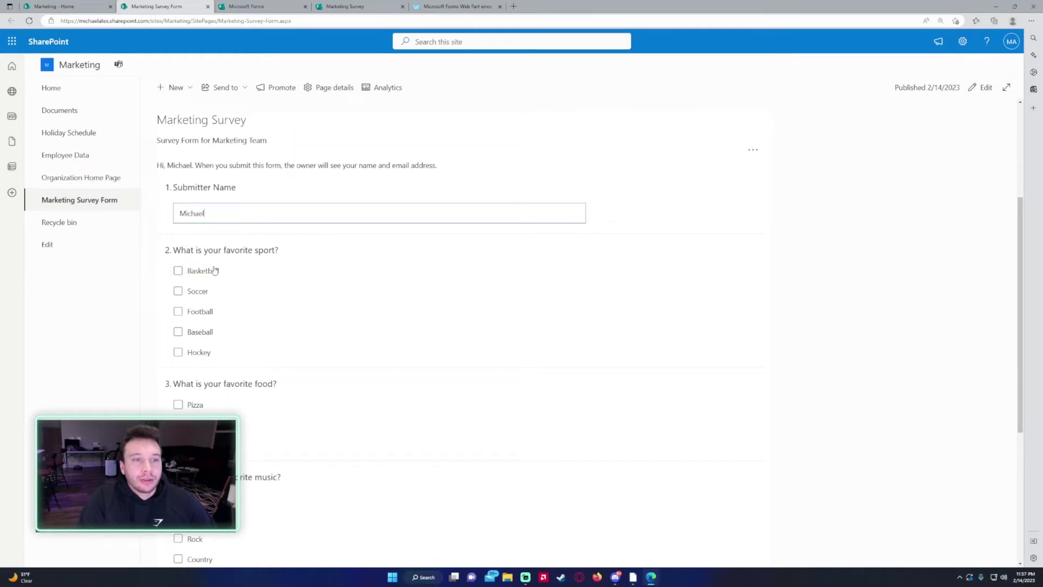
click(214, 270)
scroll(206, 282, down, 2)
click(195, 268)
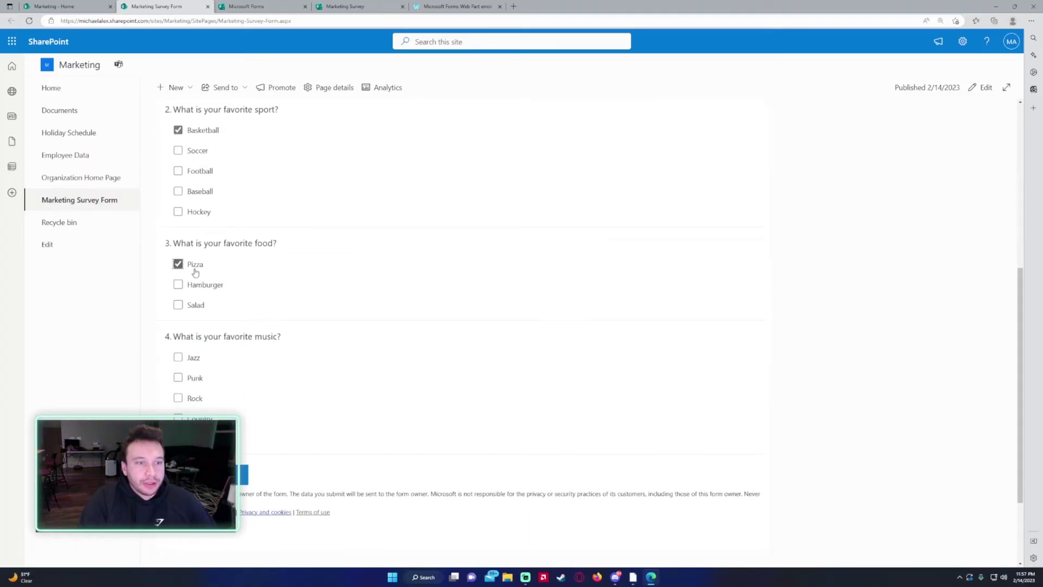
click(191, 358)
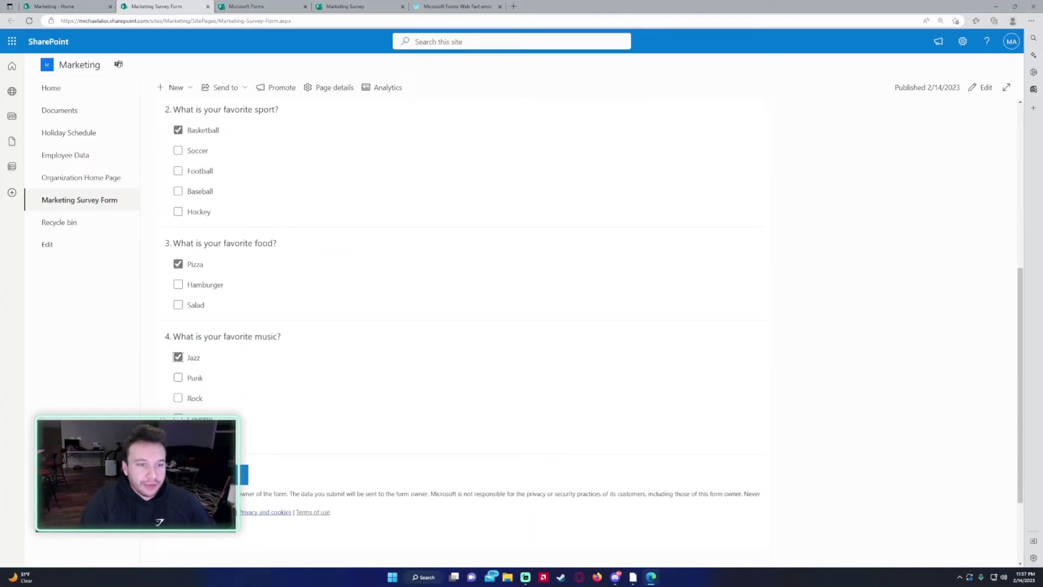
click(244, 474)
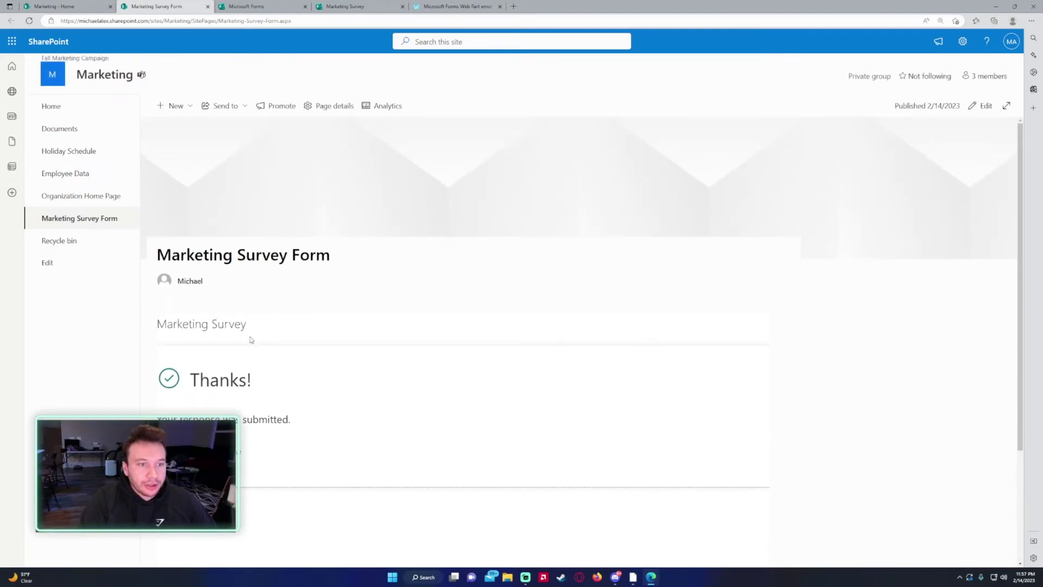
scroll(238, 327, down, 3)
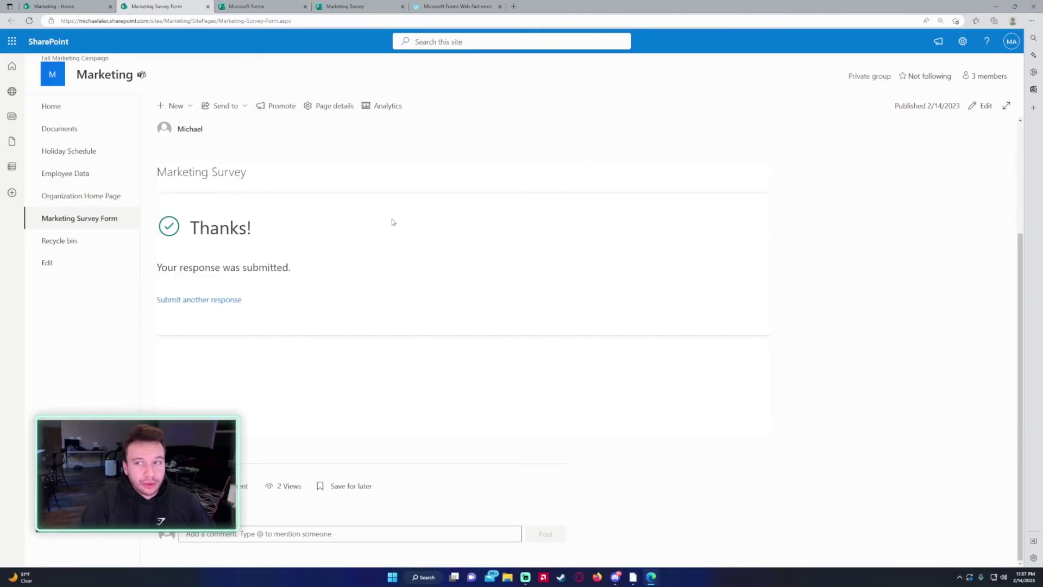
- Open the Marketing Survey's Responses in Forms and try opening them in Excel twice
click(345, 6)
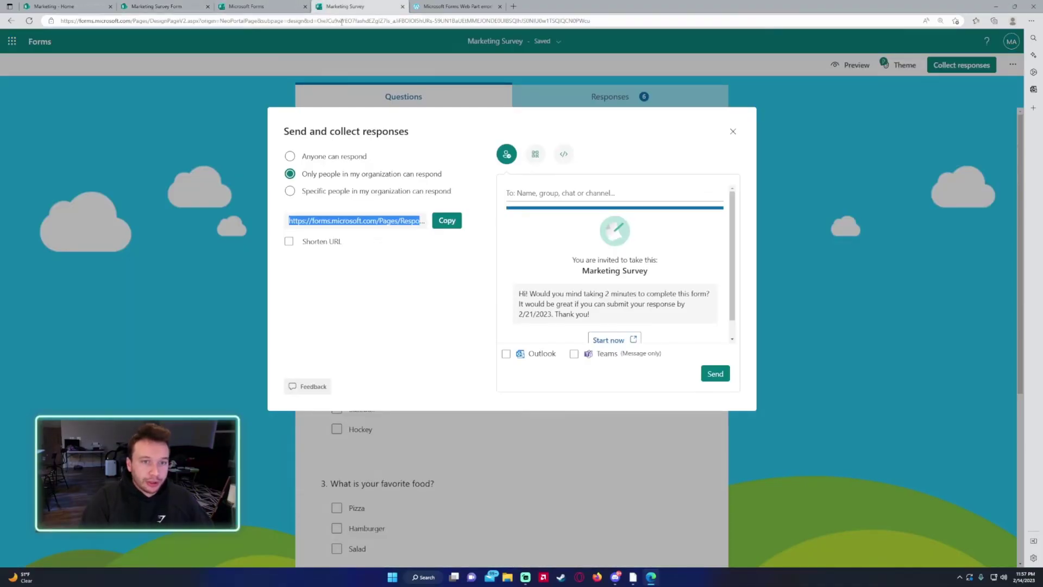
click(738, 129)
click(631, 101)
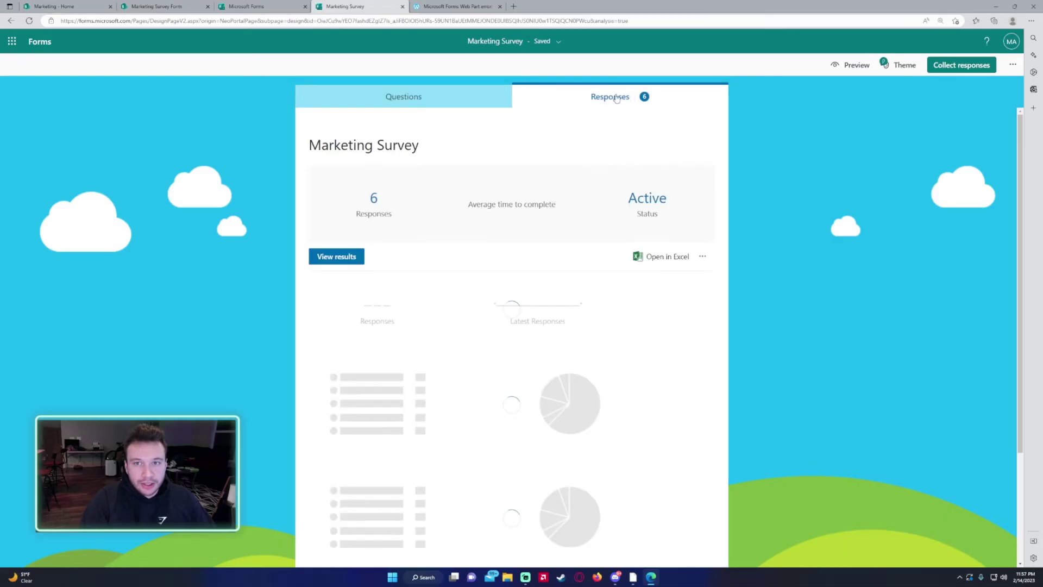
click(669, 256)
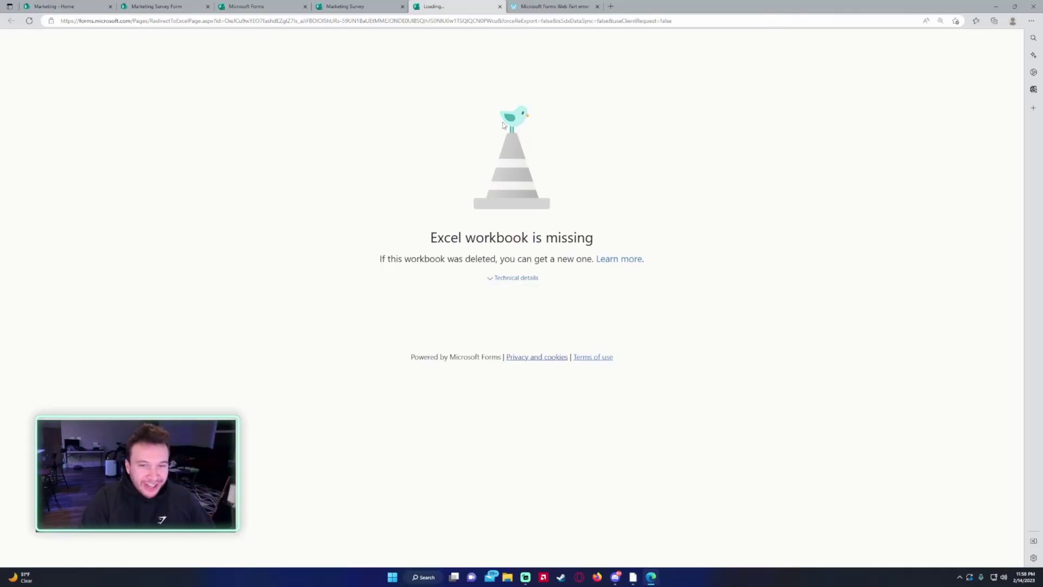
click(500, 6)
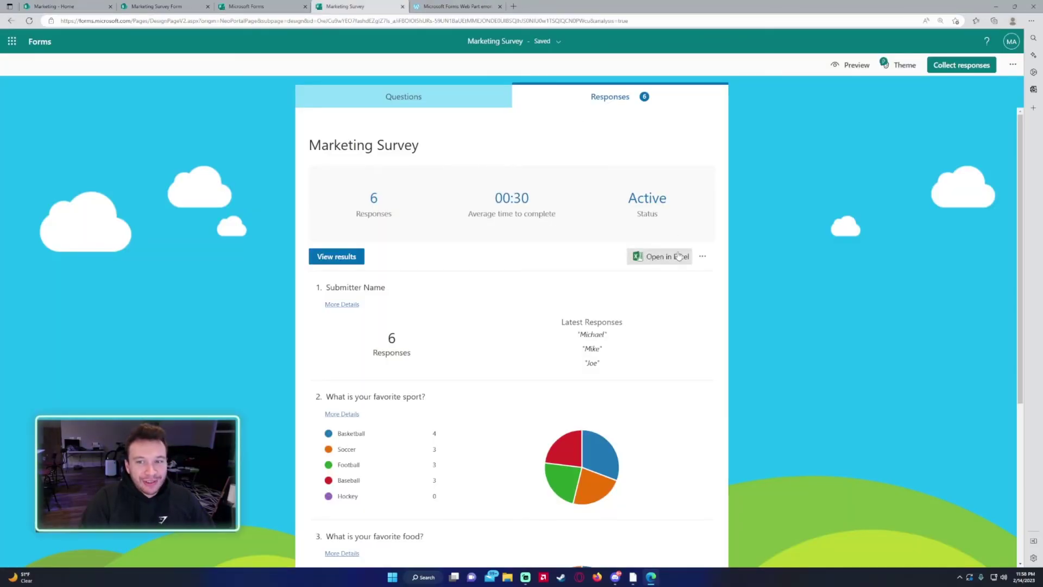
click(702, 256)
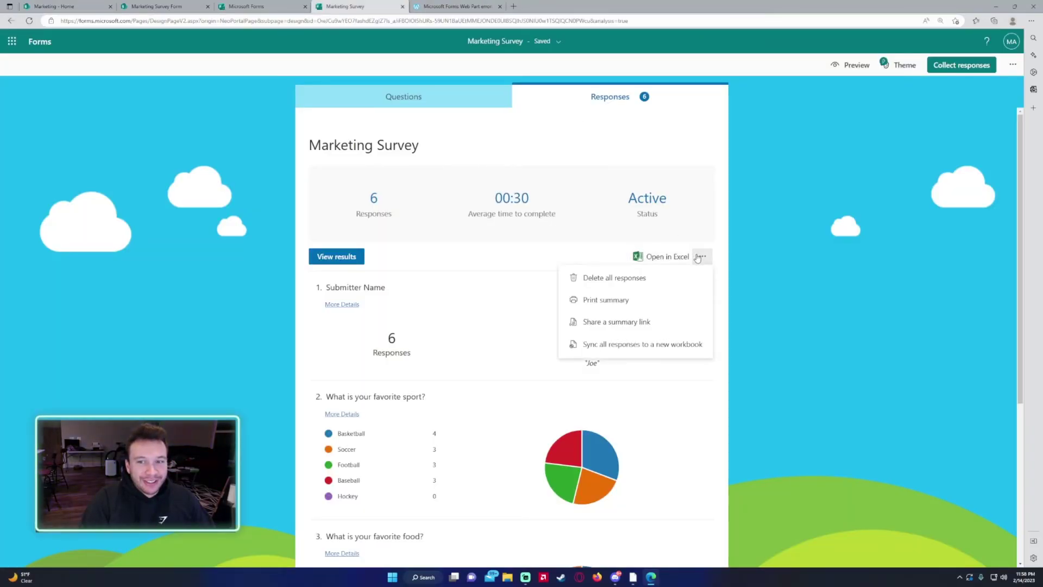
click(668, 258)
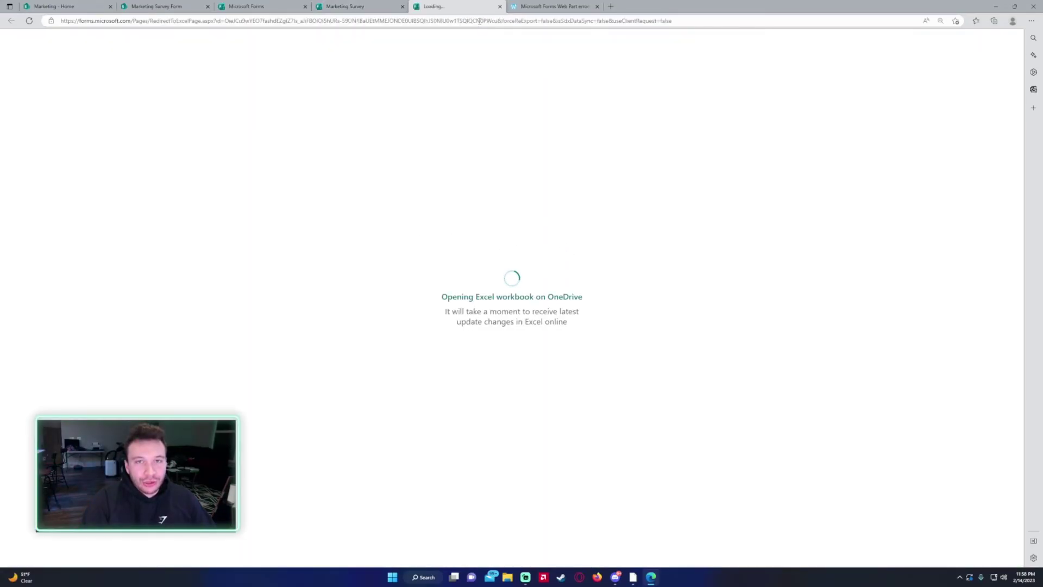
click(500, 6)
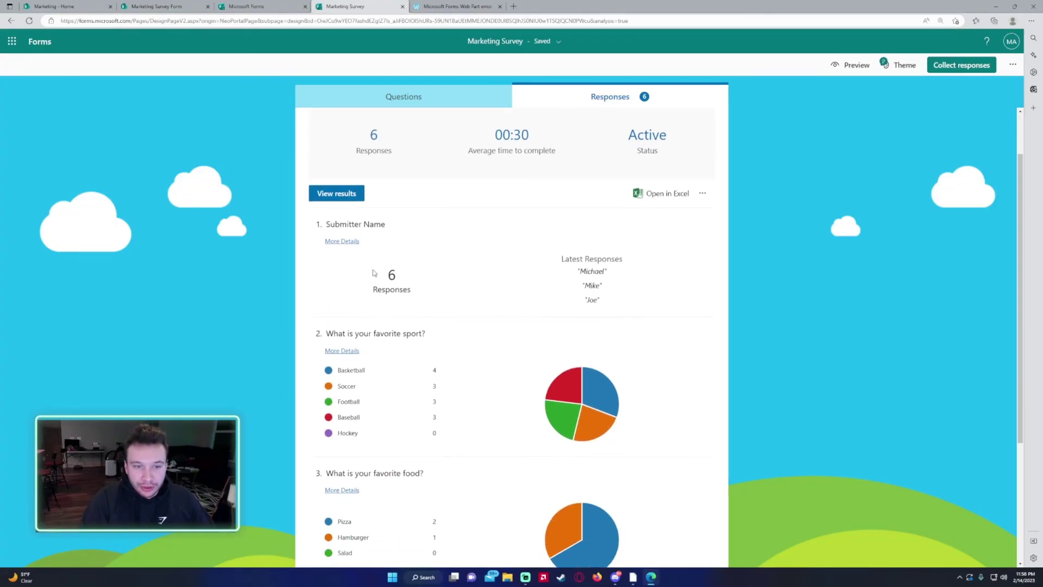
scroll(621, 192, down, 5)
scroll(599, 283, up, 5)
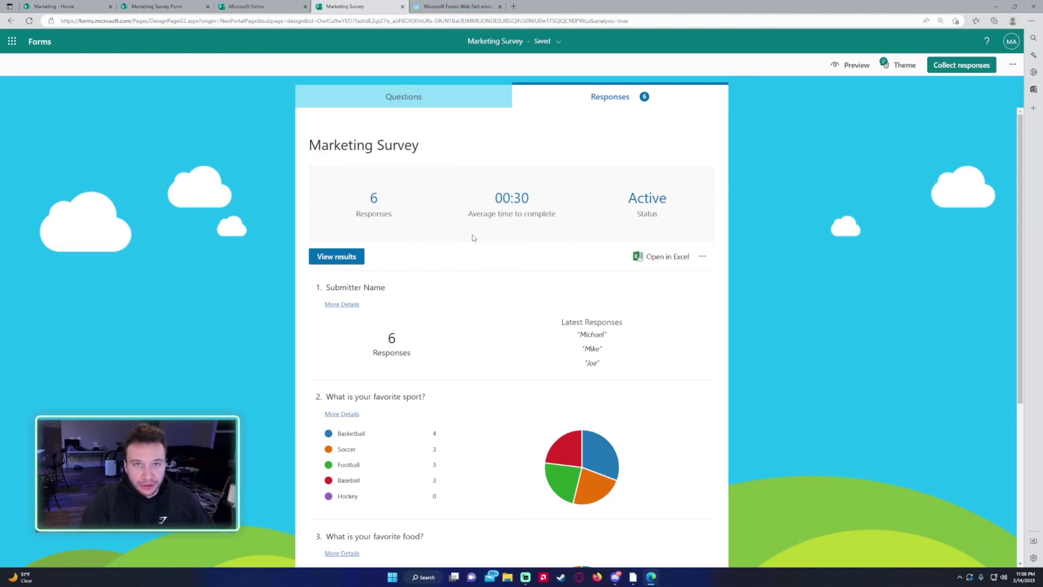
- Step through individual results to the sixth, newest response, then return to the summary
click(333, 260)
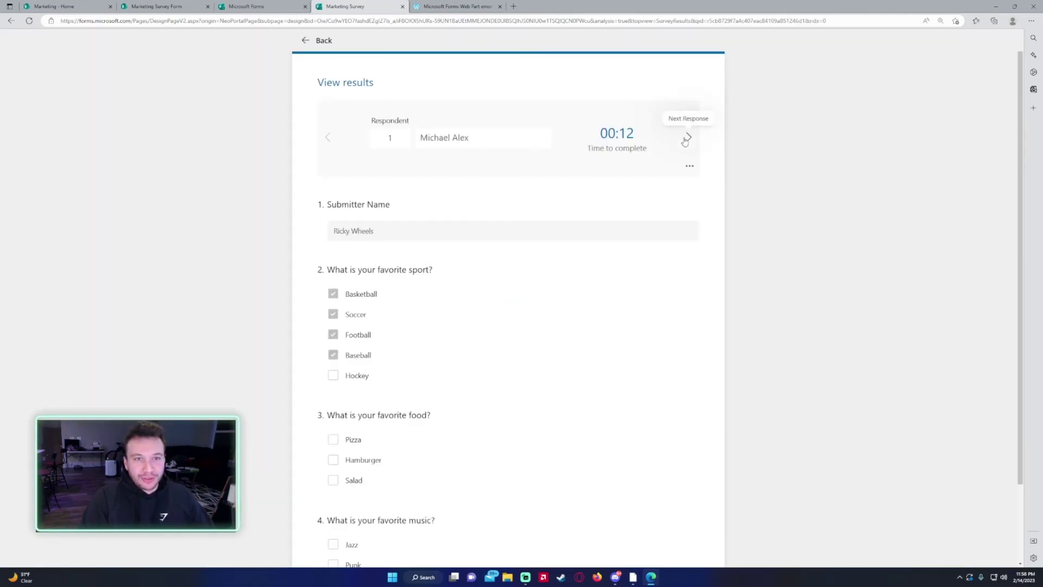
click(322, 40)
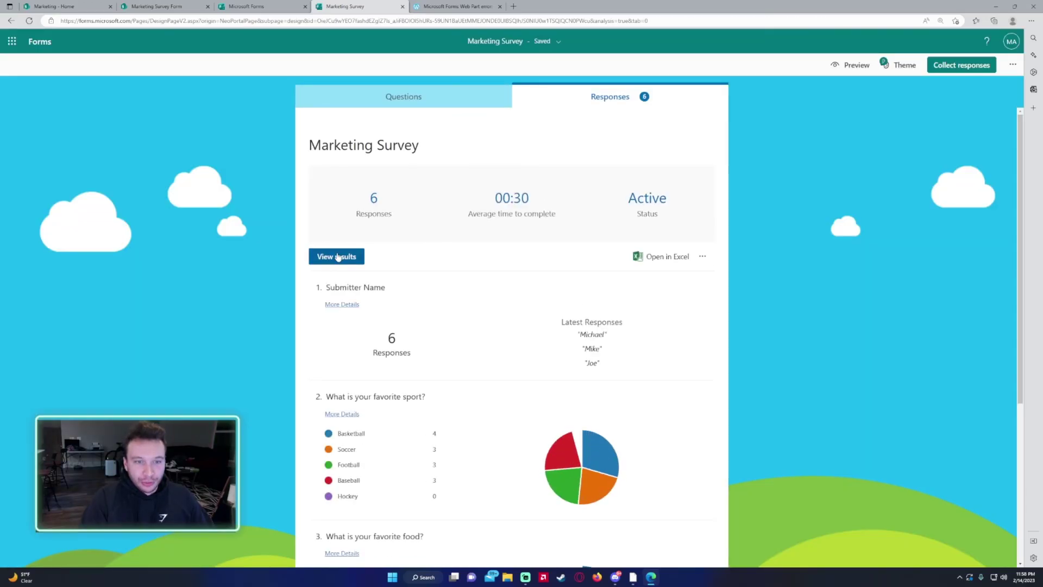
click(335, 258)
click(689, 138)
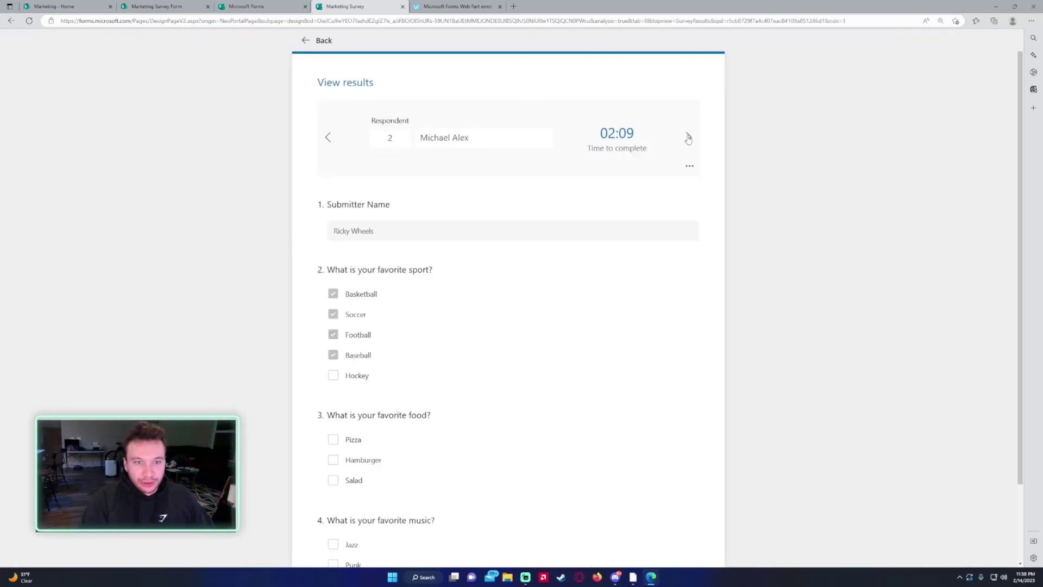
click(689, 138)
click(688, 138)
click(689, 138)
click(688, 138)
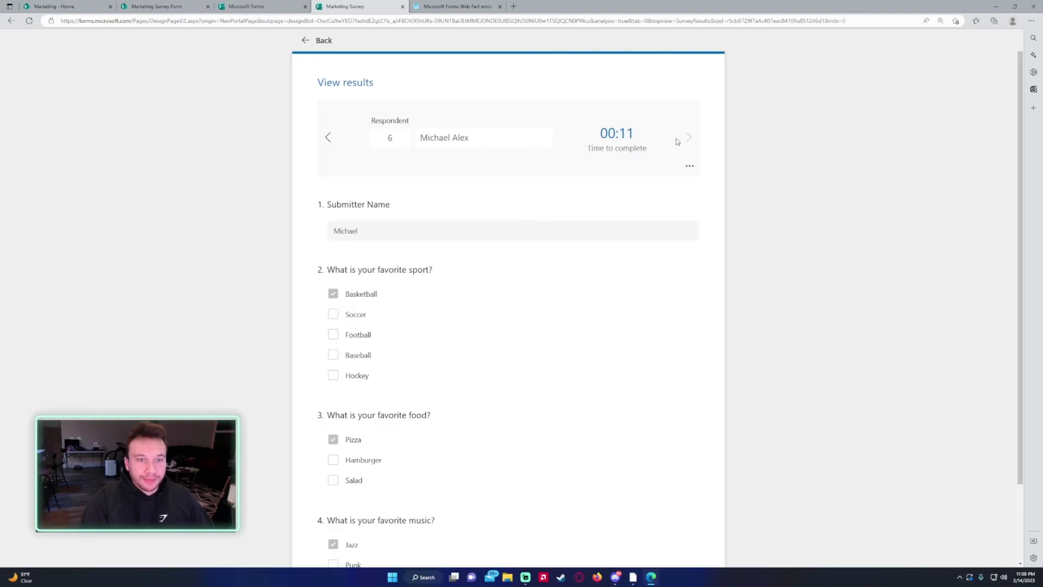
click(312, 46)
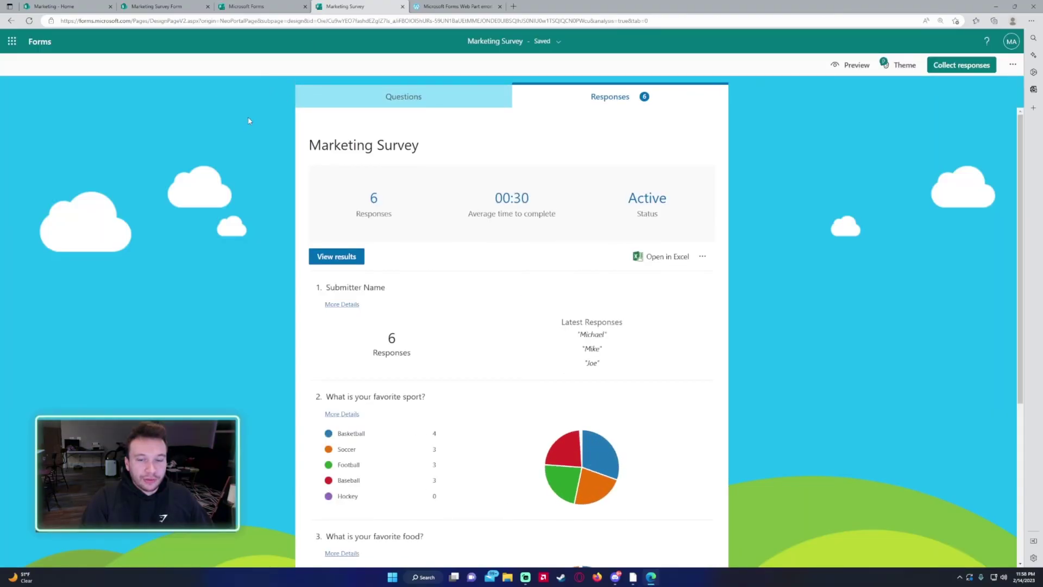
scroll(248, 158, down, 5)
key(ctrl+1)
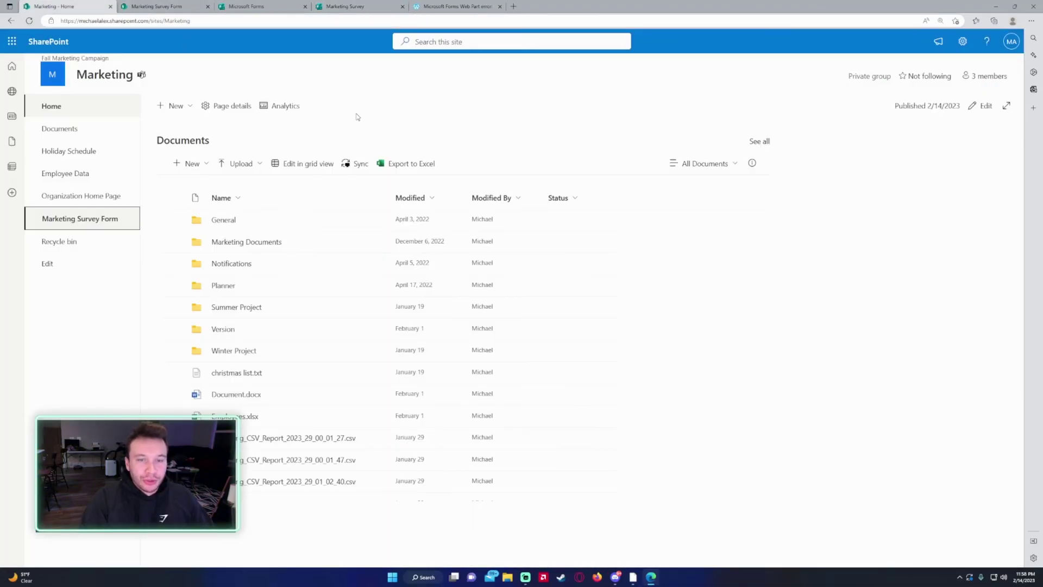
key(F5)
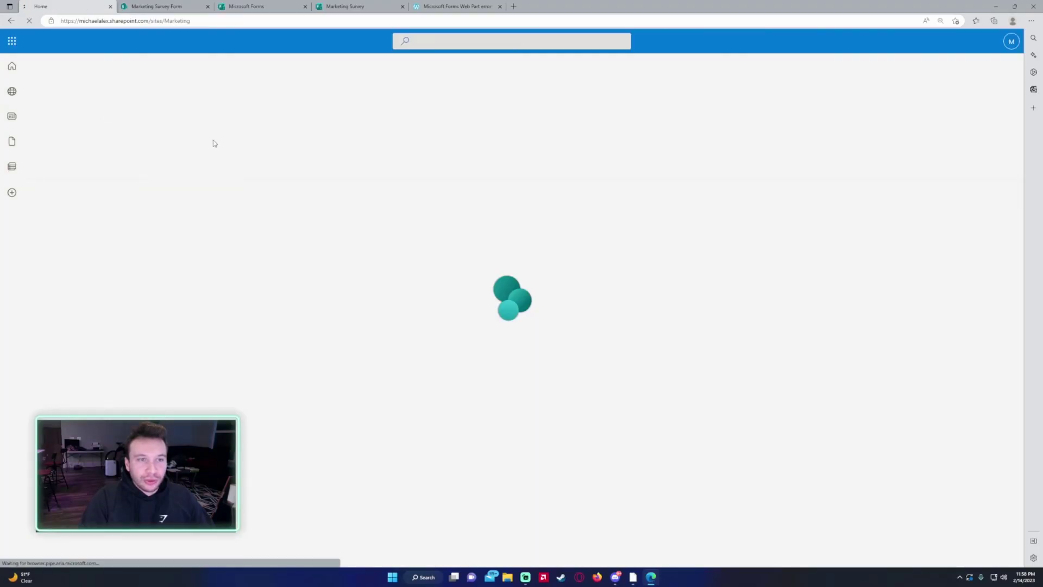